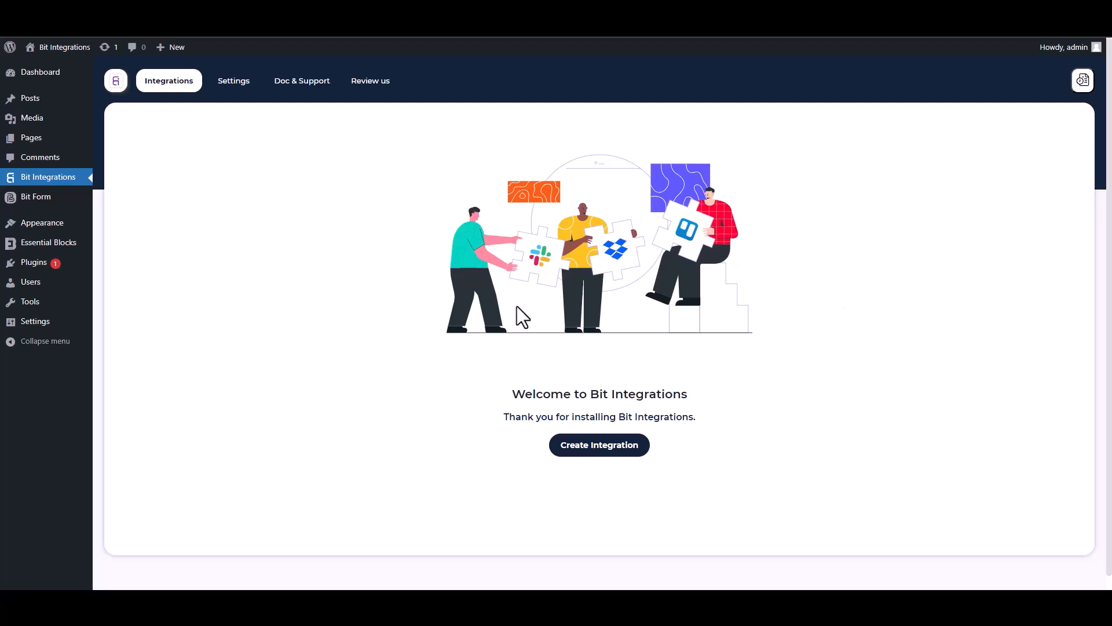
# Create a new integration with Essential Blocks as the trigger and start fetching a form submission.
pyautogui.click(606, 450)
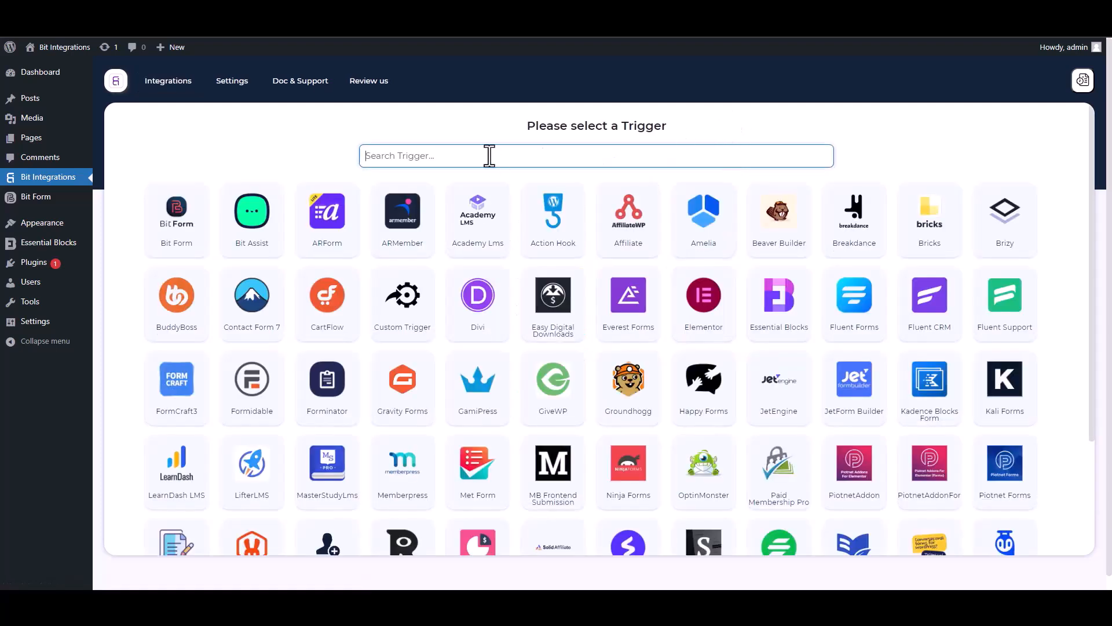
pyautogui.write('es')
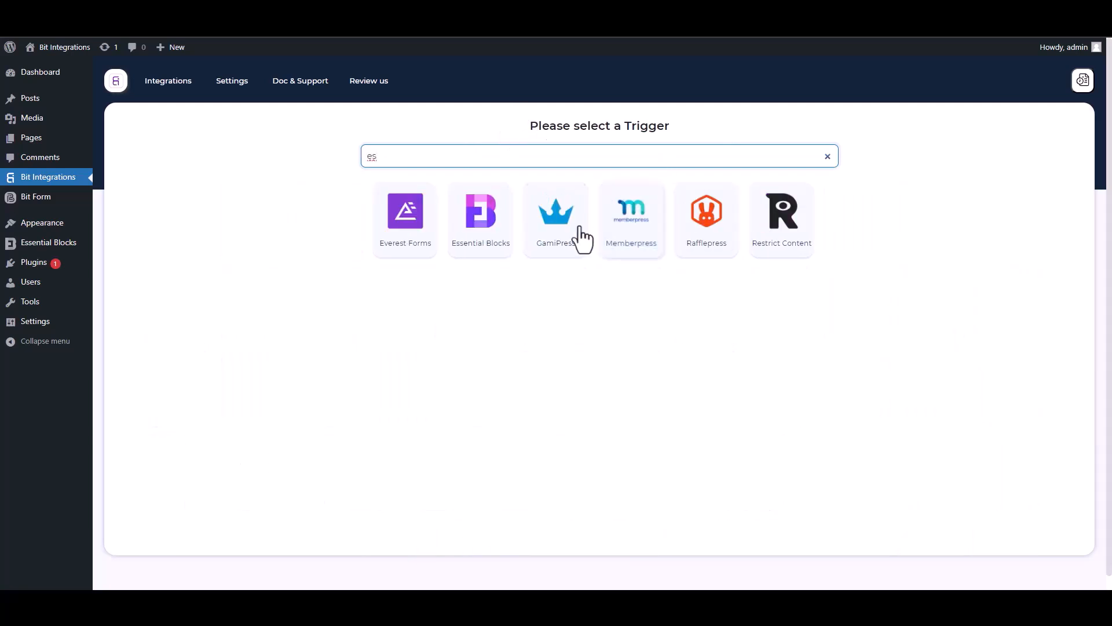
pyautogui.click(482, 232)
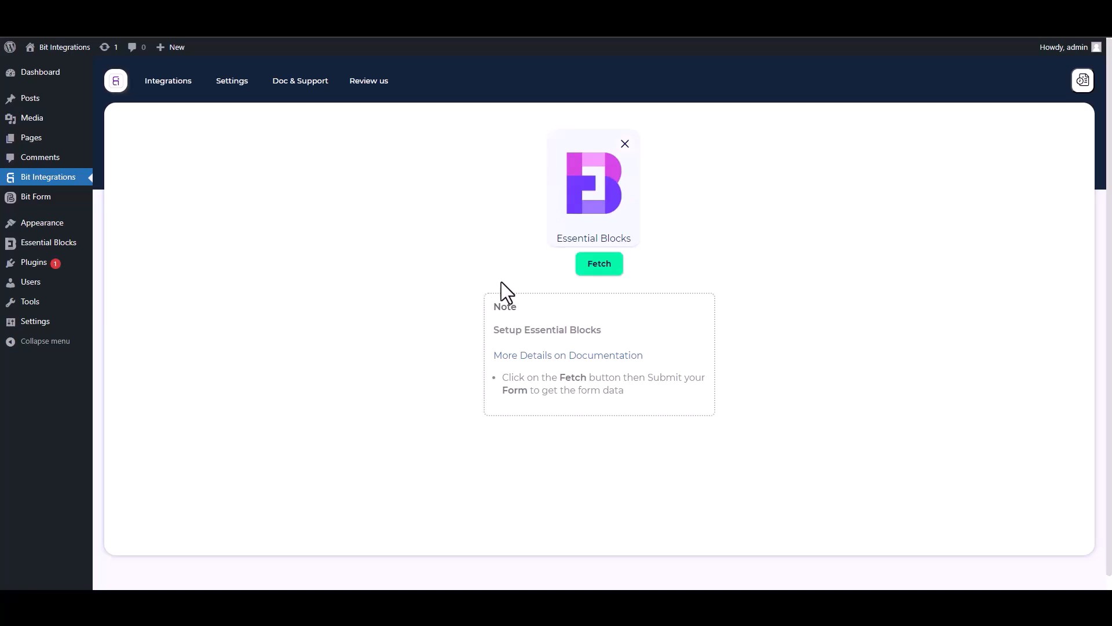
pyautogui.click(600, 270)
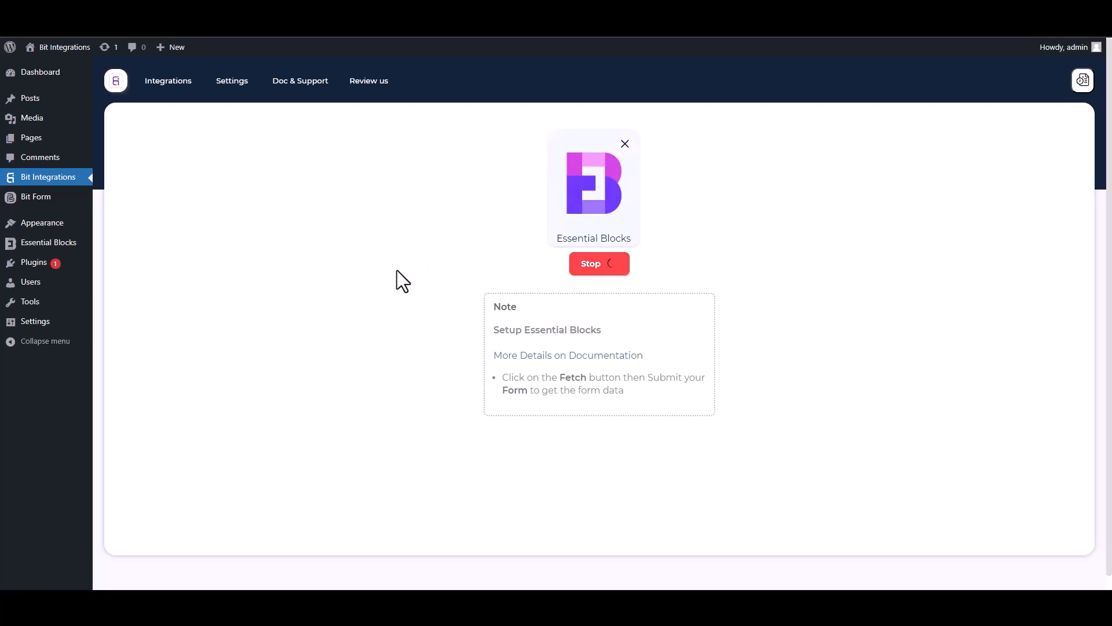
# Fill the front-end form with first name 'test', last name 'test2', a sample e-mail and phone, then submit.
pyautogui.click(138, 12)
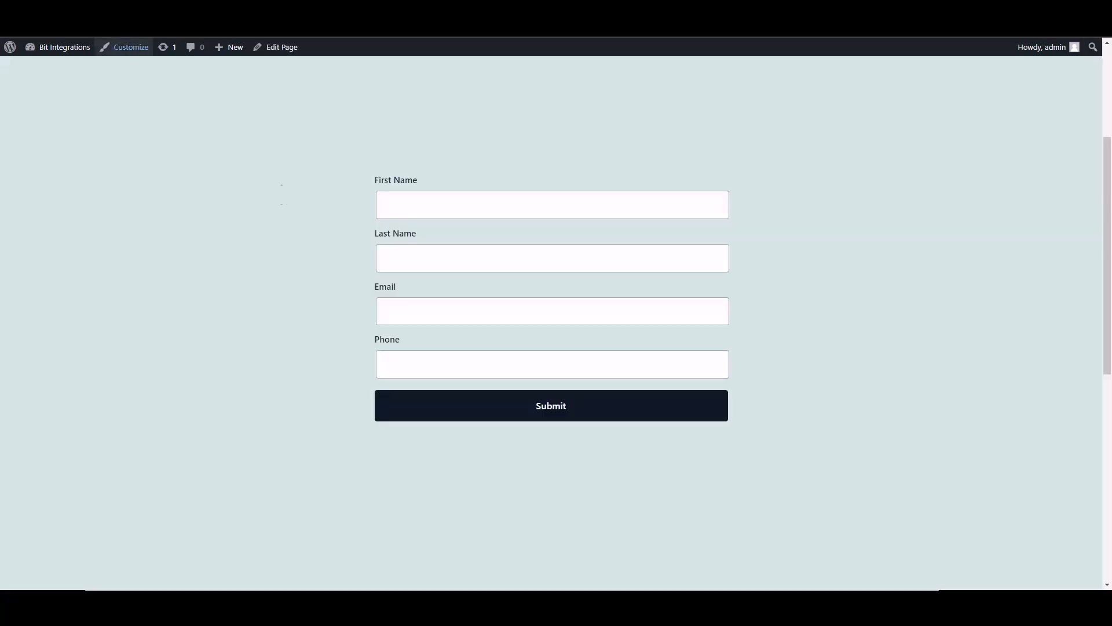
pyautogui.click(487, 213)
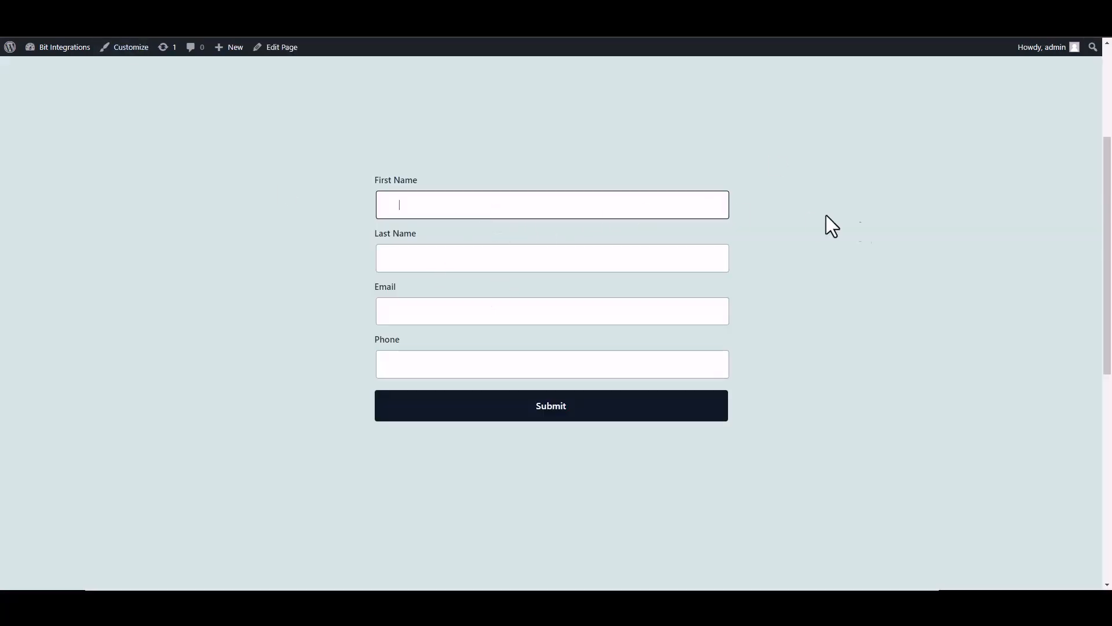
pyautogui.write('test')
pyautogui.click(684, 260)
pyautogui.write('test2')
pyautogui.click(725, 310)
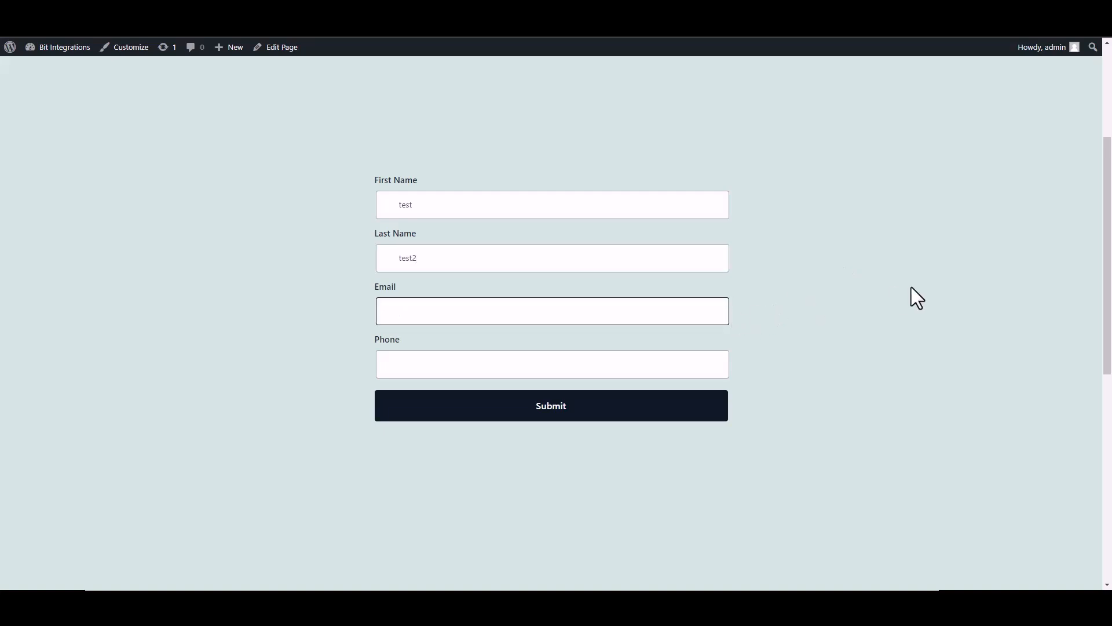
pyautogui.write('test@gmail.com')
pyautogui.click(712, 362)
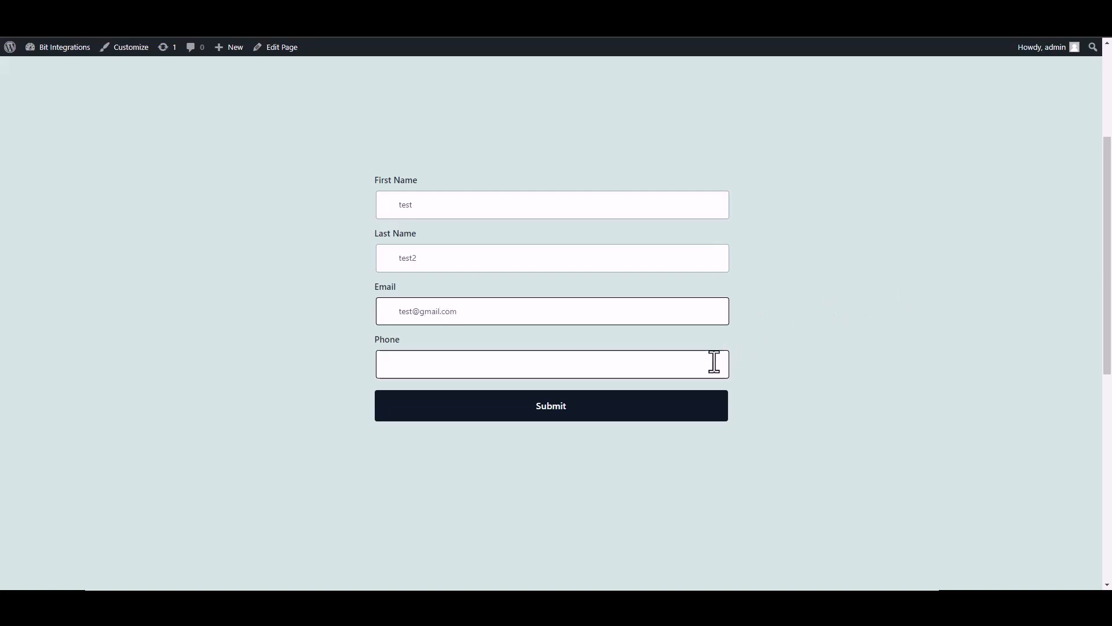
pyautogui.write('25485565')
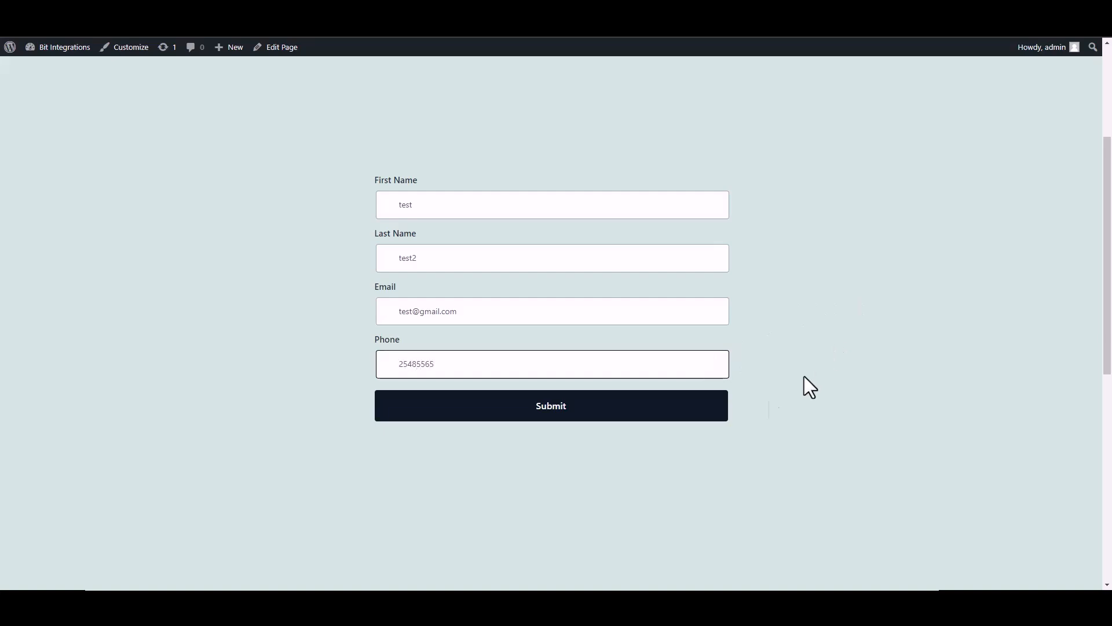
pyautogui.click(688, 415)
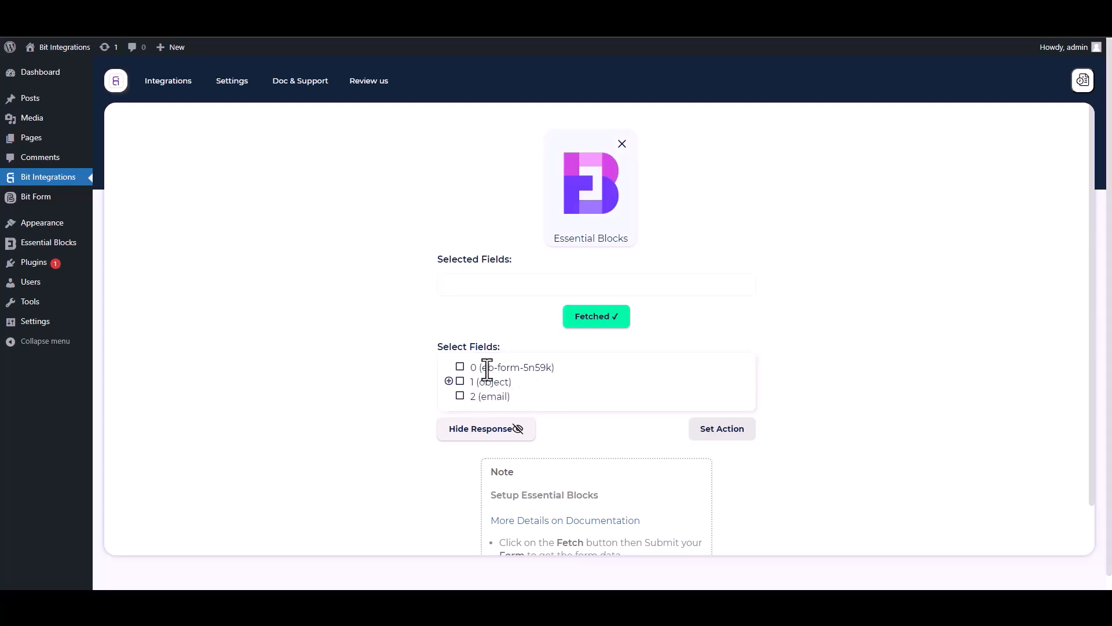
# Include form ID field 0 plus the first-name, last-name, email and Phone child fields.
pyautogui.moveTo(555, 368); pyautogui.dragTo(472, 371)
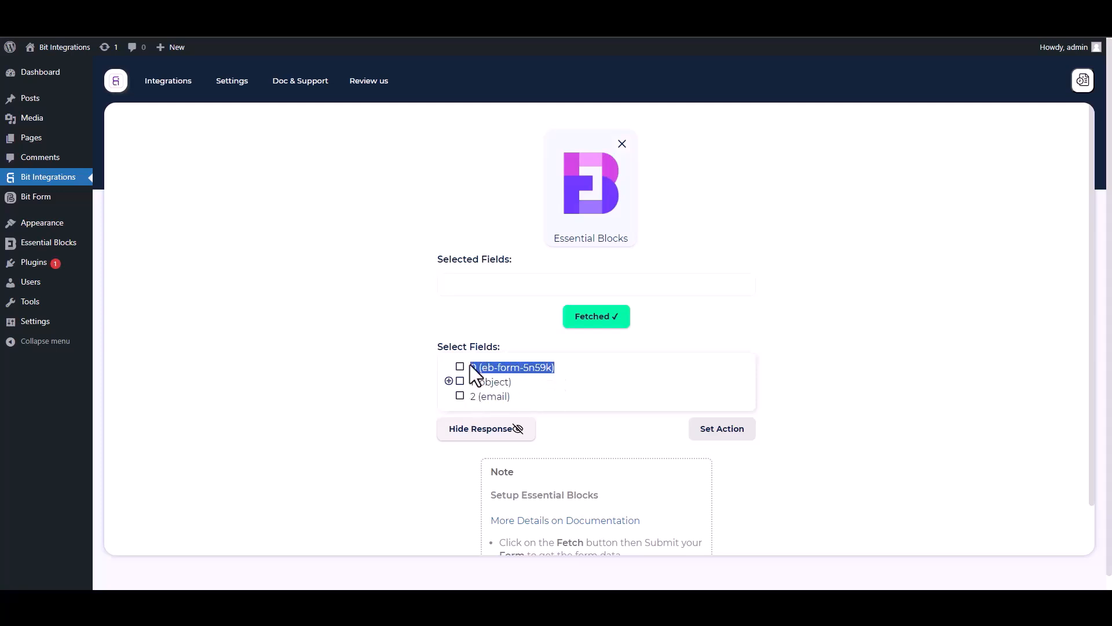
pyautogui.click(460, 367)
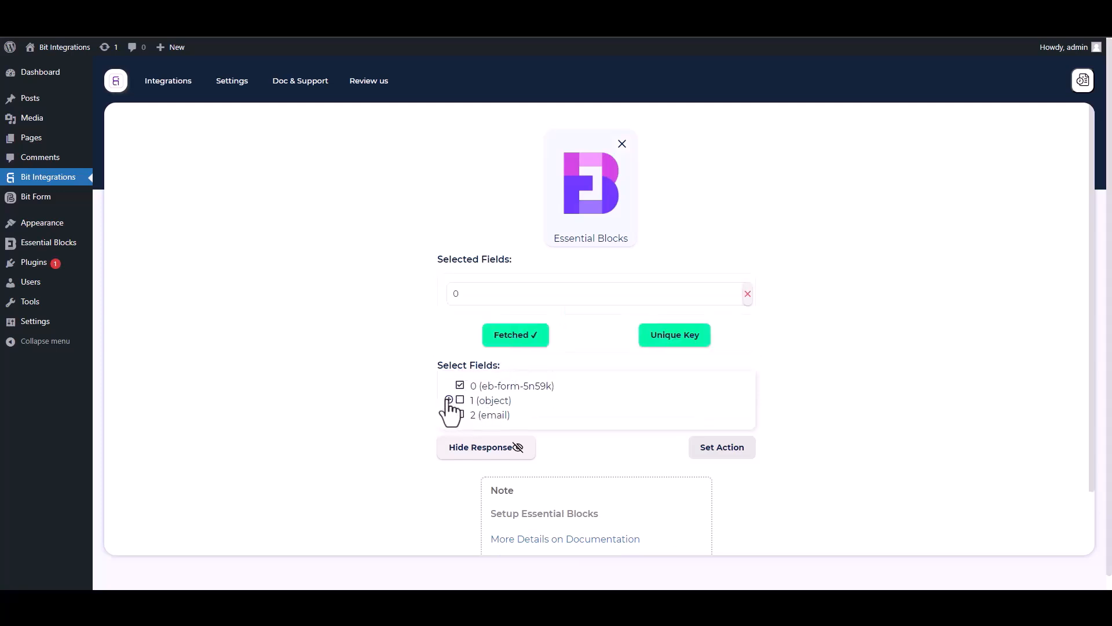
pyautogui.click(449, 400)
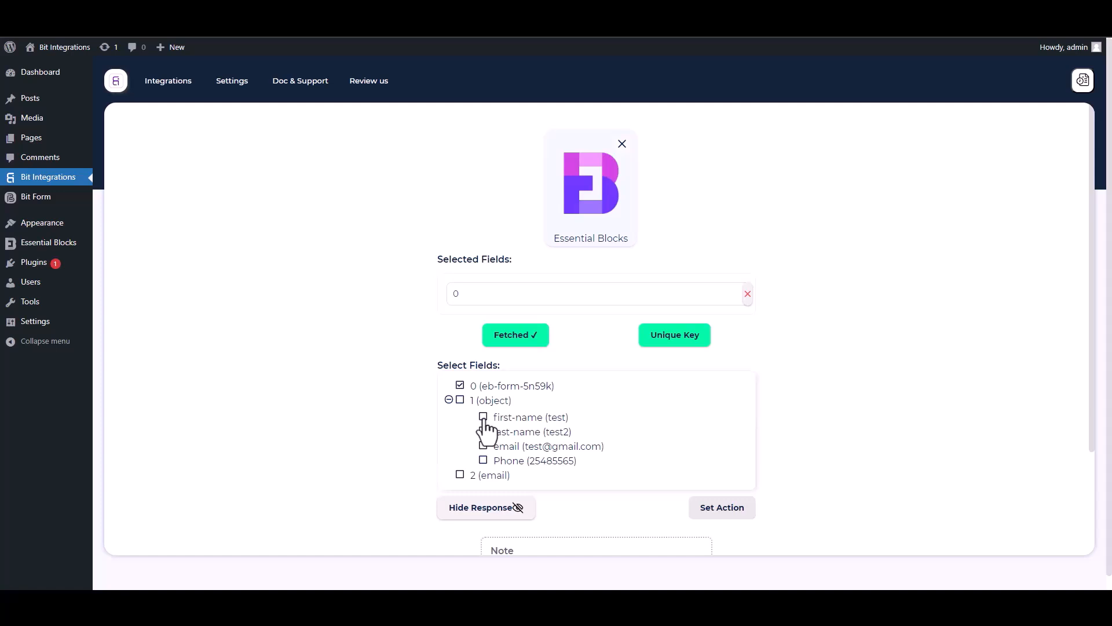
pyautogui.click(484, 417)
pyautogui.click(484, 461)
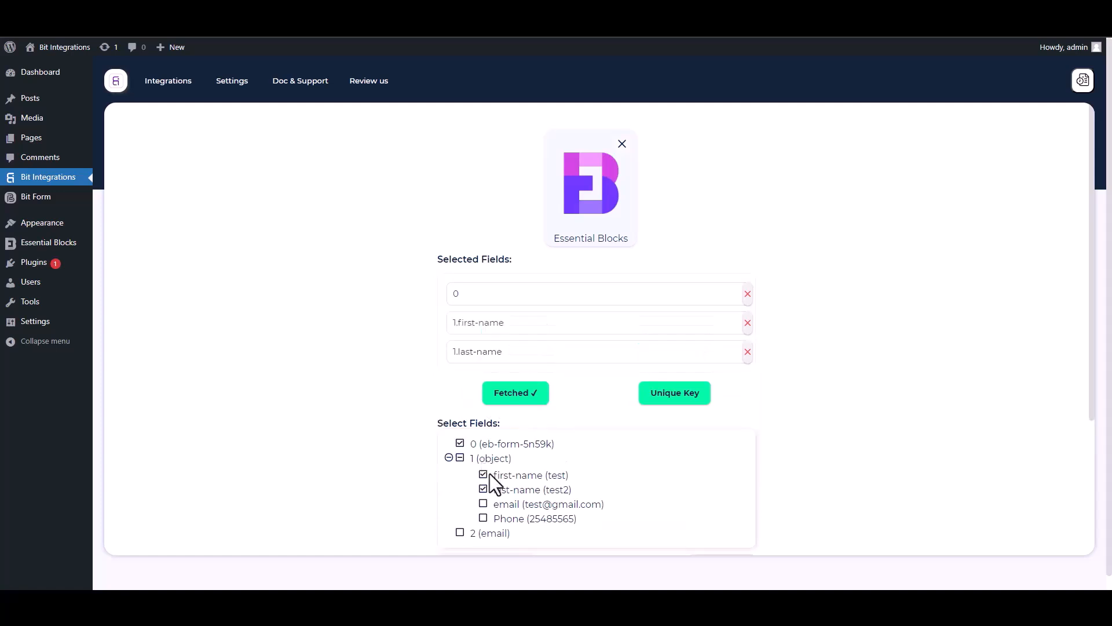
pyautogui.click(484, 503)
pyautogui.click(483, 548)
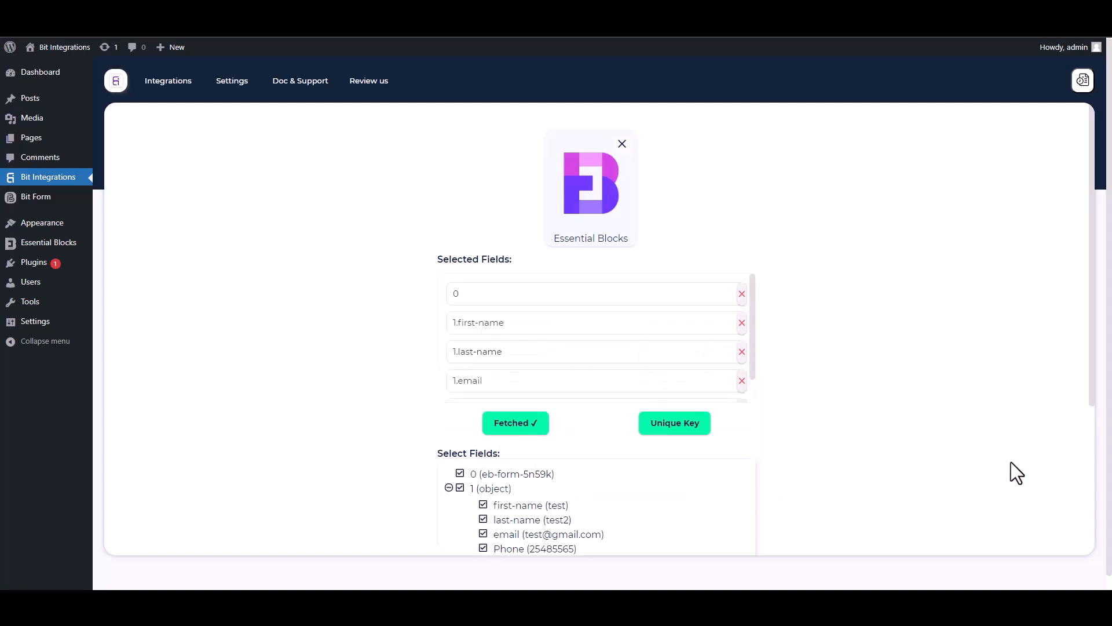
pyautogui.scroll(-2, 1089, 414)
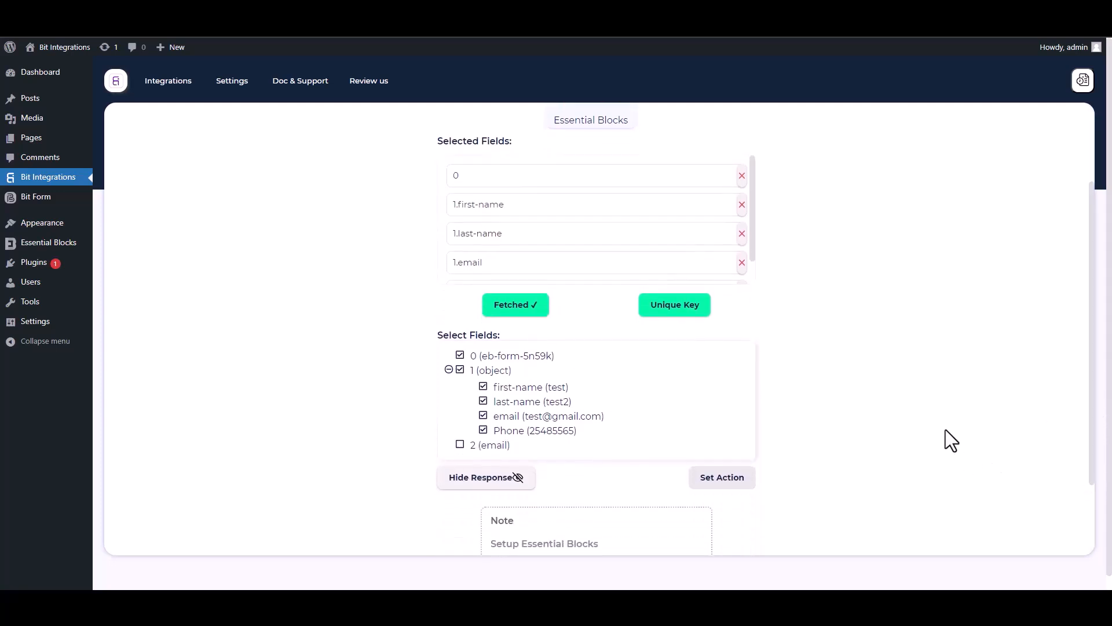
# Set field 0 as the unique primary key and proceed to action selection.
pyautogui.click(683, 316)
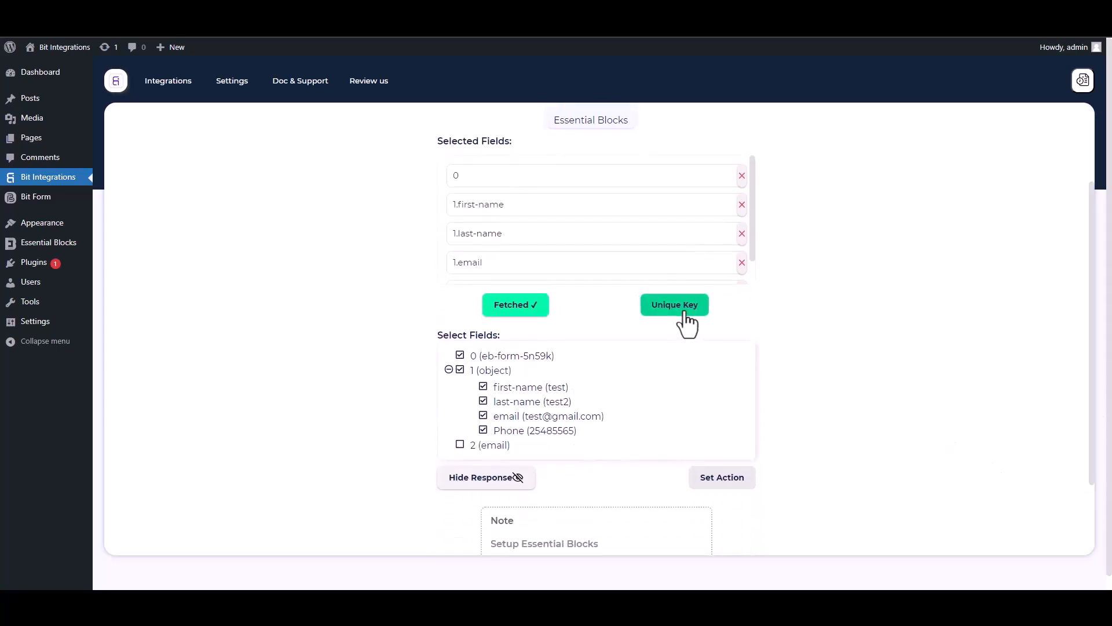
pyautogui.click(558, 325)
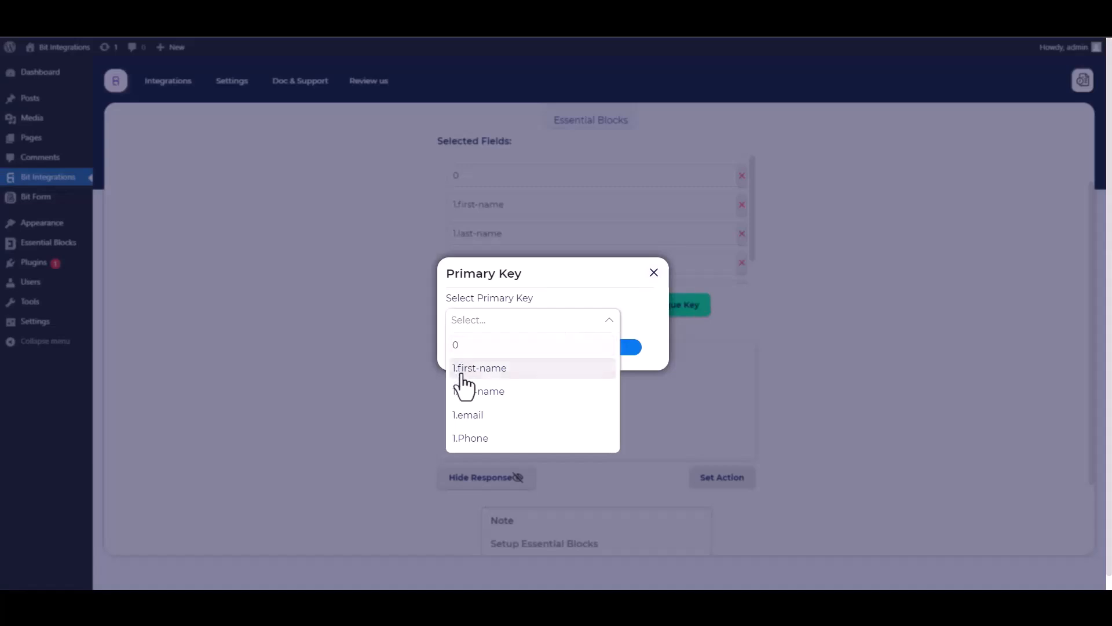
pyautogui.click(463, 351)
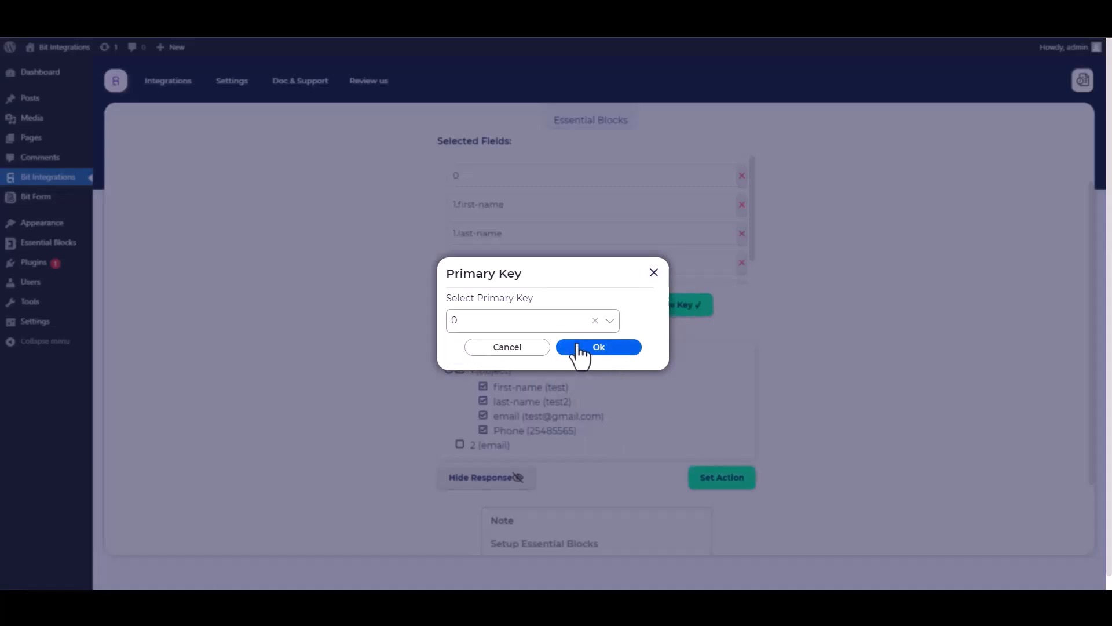
pyautogui.click(619, 350)
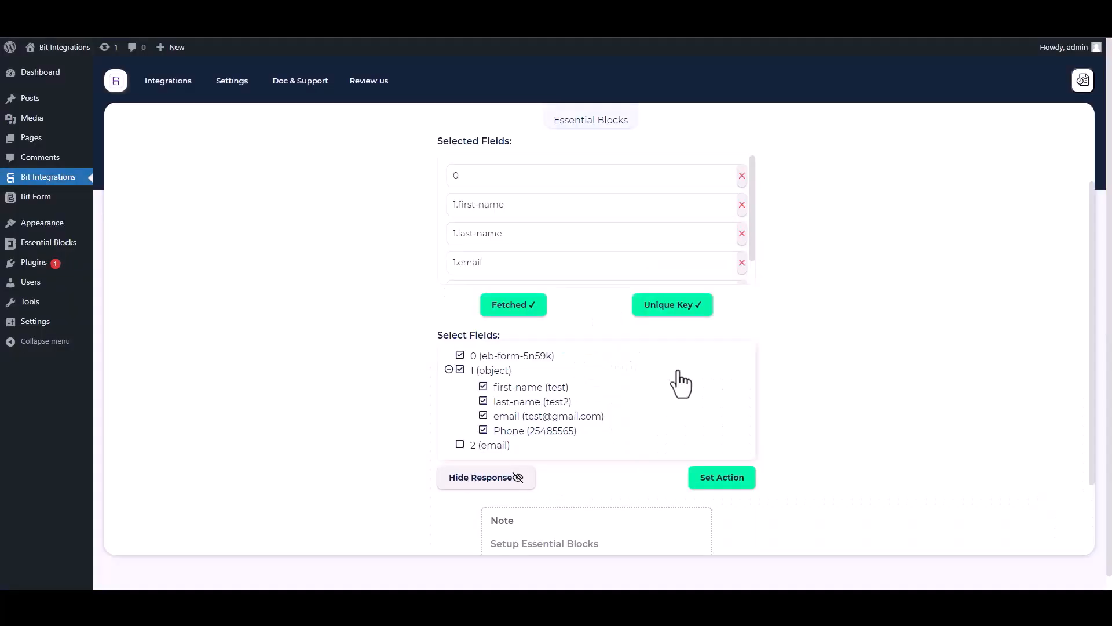
pyautogui.click(724, 480)
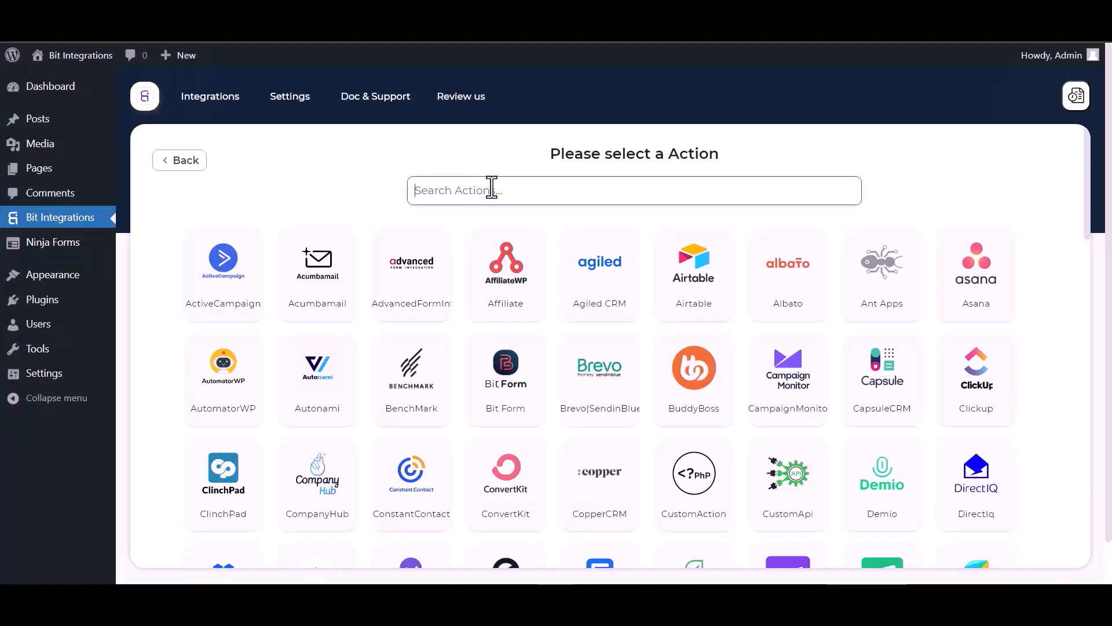
# Search 'demi' and pick Demio as the integration's action.
pyautogui.write('demi')
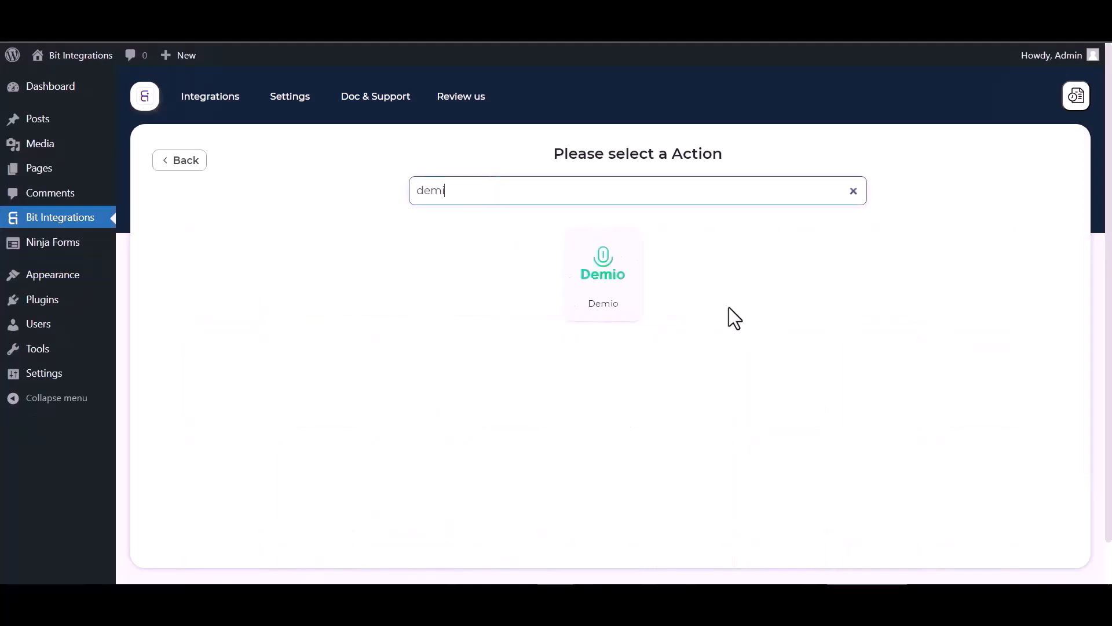
pyautogui.click(605, 304)
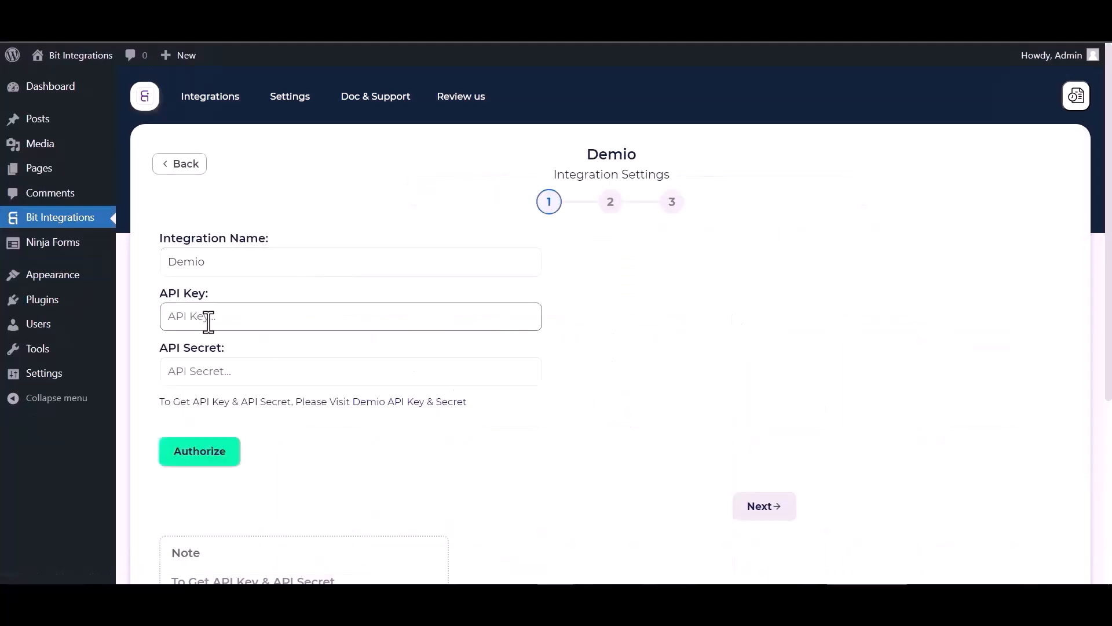
# Copy the Demio account's API key and API secret into the integration's settings fields.
pyautogui.click(406, 405)
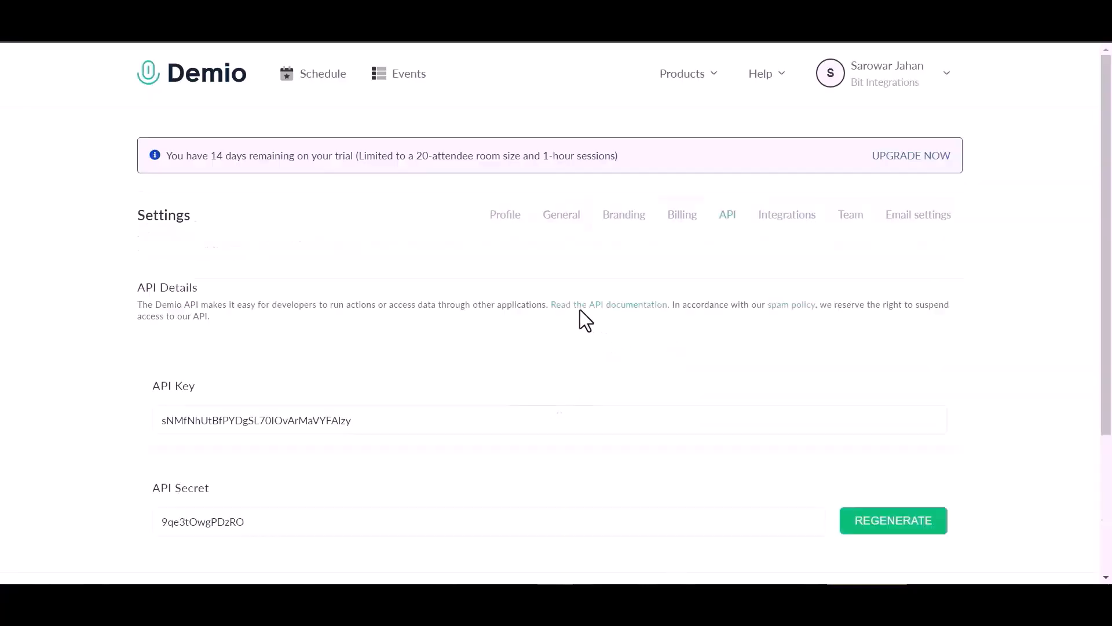
pyautogui.scroll(-3, 350, 331)
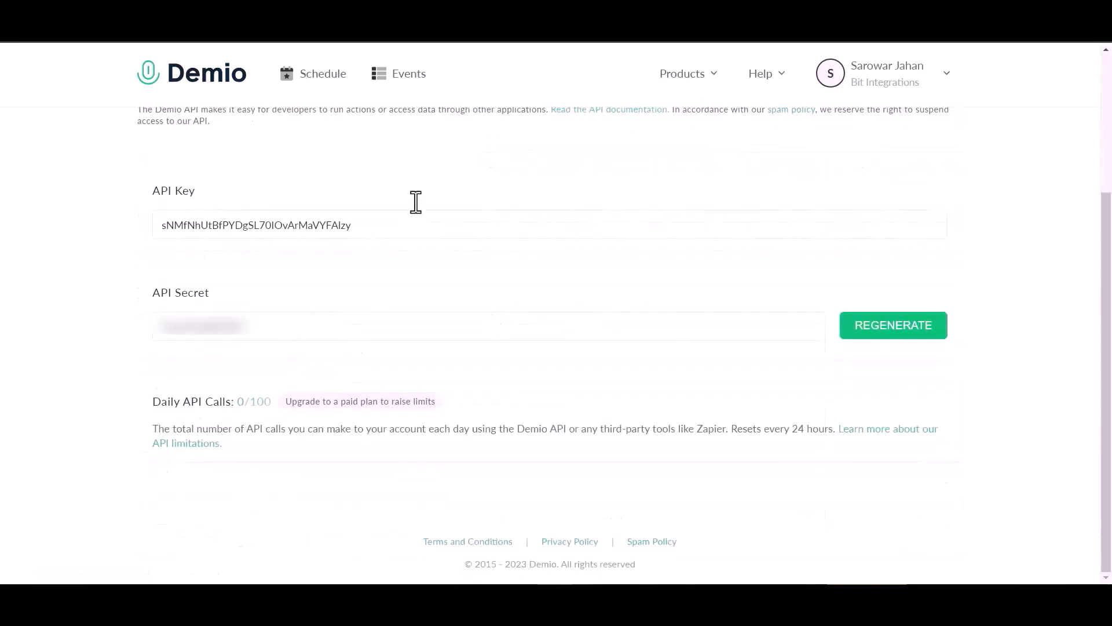
pyautogui.doubleClick(333, 224)
pyautogui.hotkey('ctrl', 'c')
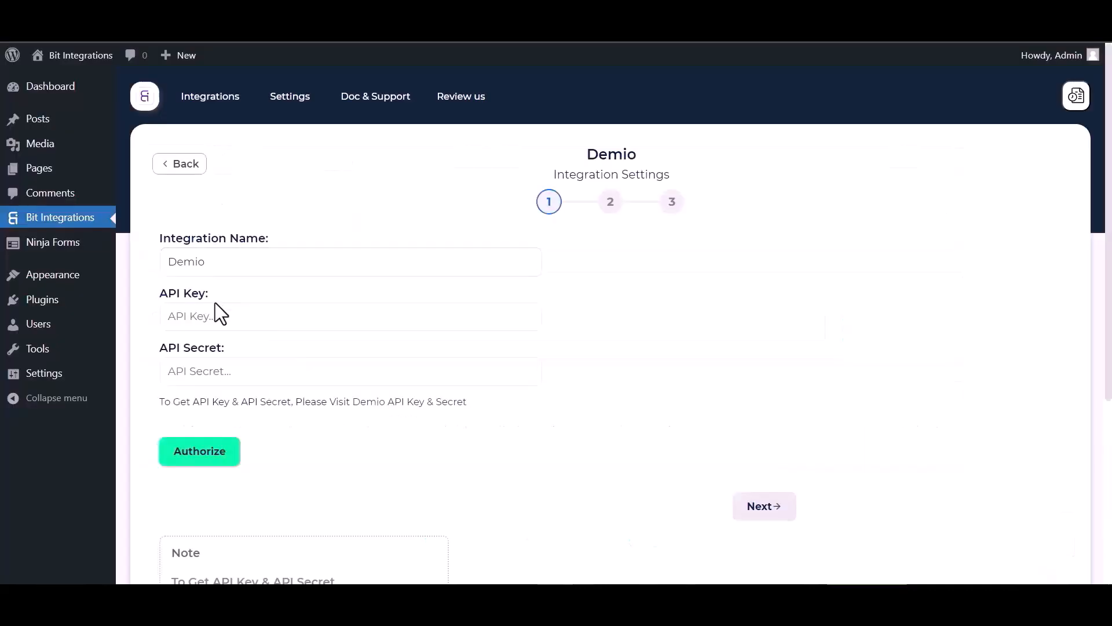
pyautogui.click(214, 313)
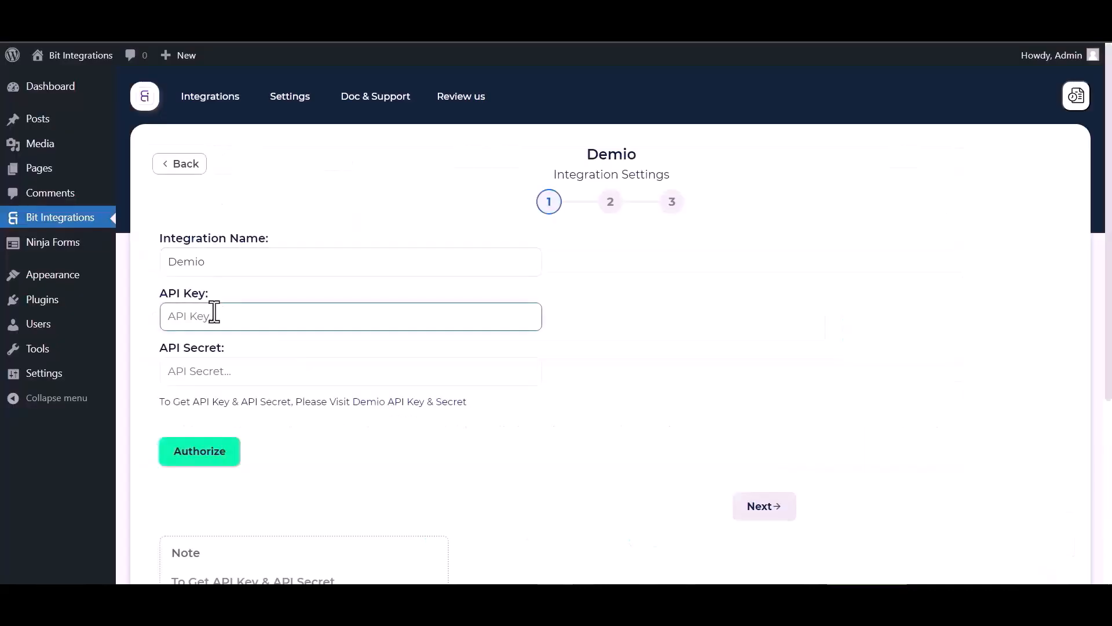
pyautogui.hotkey('ctrl', 'v')
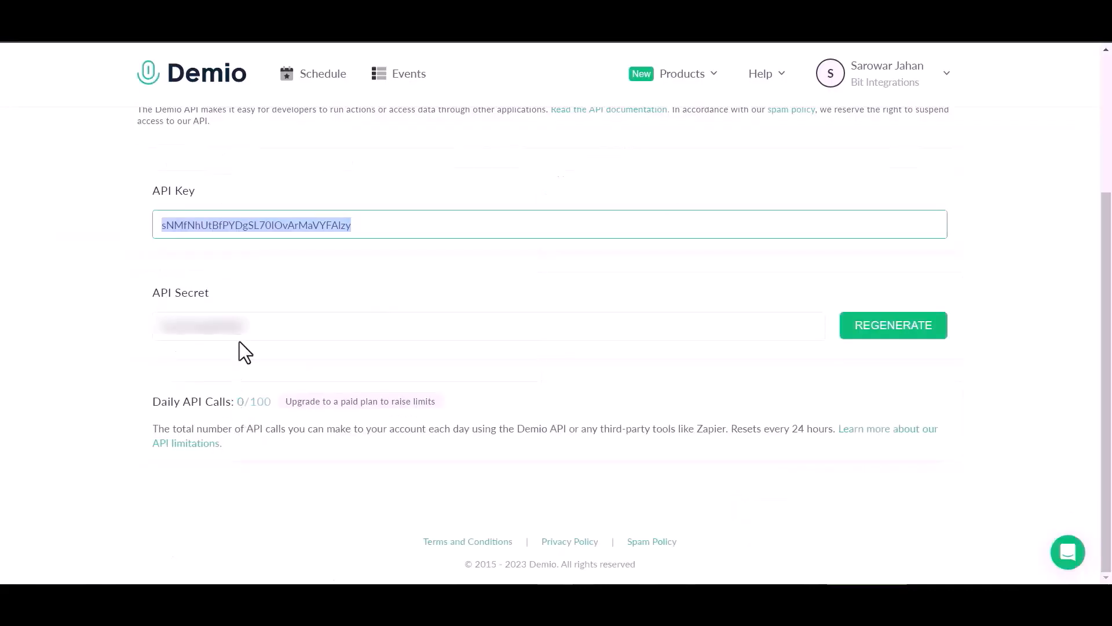
pyautogui.click(242, 336)
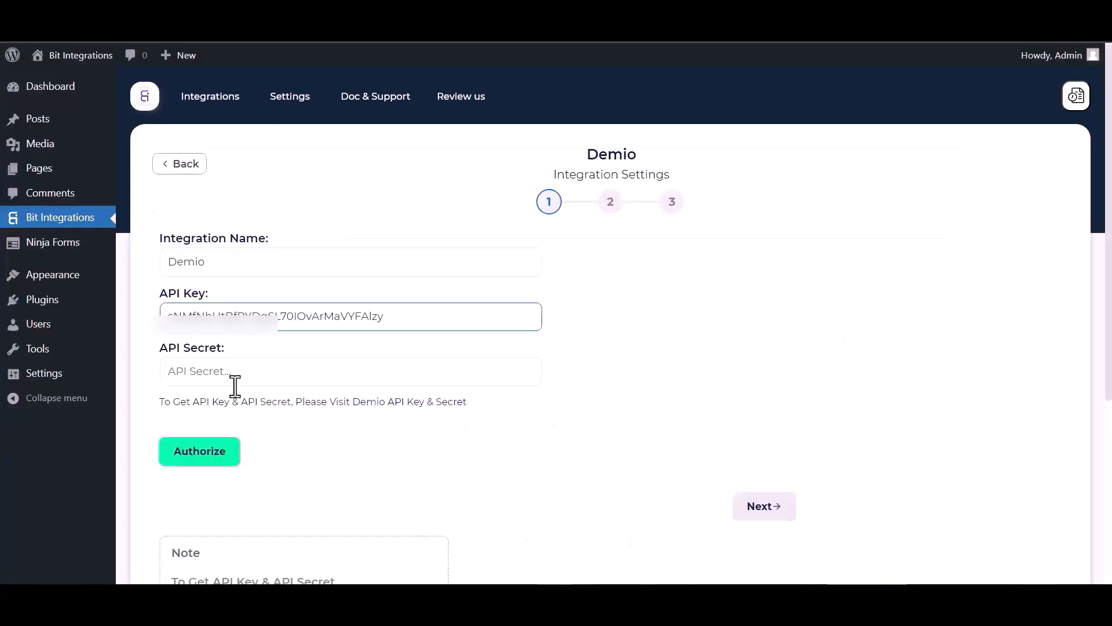
pyautogui.click(235, 371)
pyautogui.hotkey('ctrl', 'v')
# Authorize Demio and target the Bit Integrations event's September 30th, 2023 7:00AM session.
pyautogui.click(203, 463)
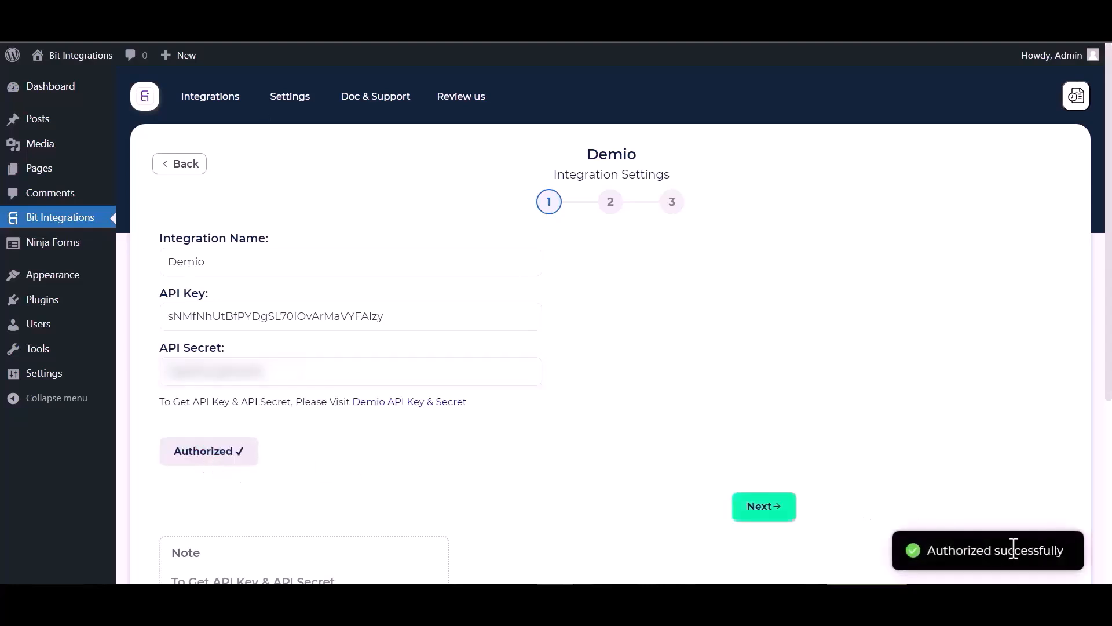
pyautogui.click(747, 518)
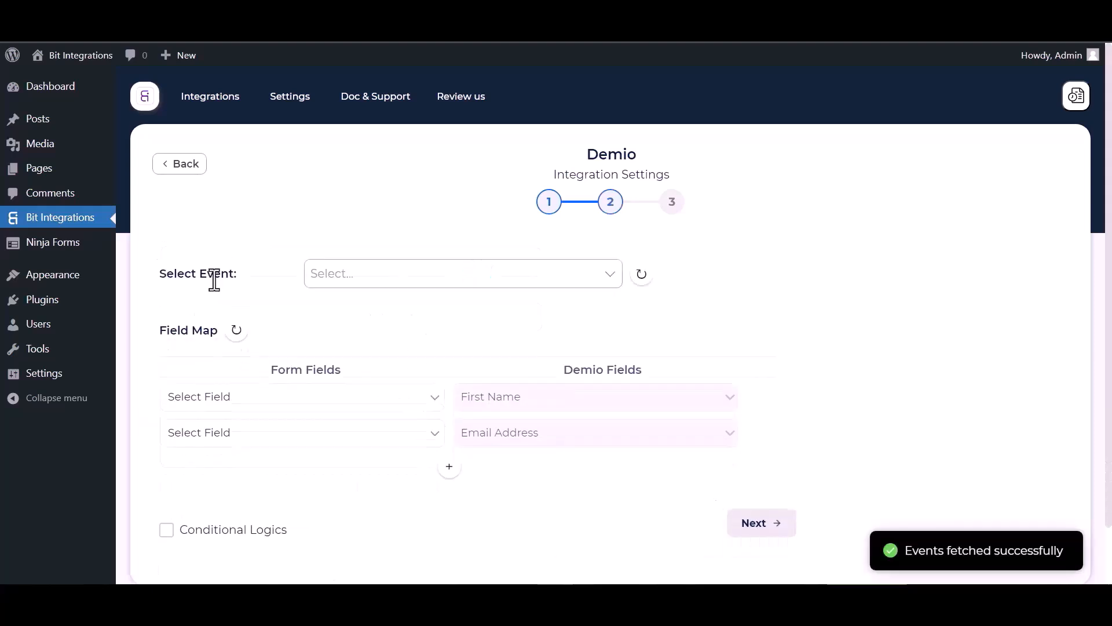
pyautogui.click(357, 278)
pyautogui.click(360, 331)
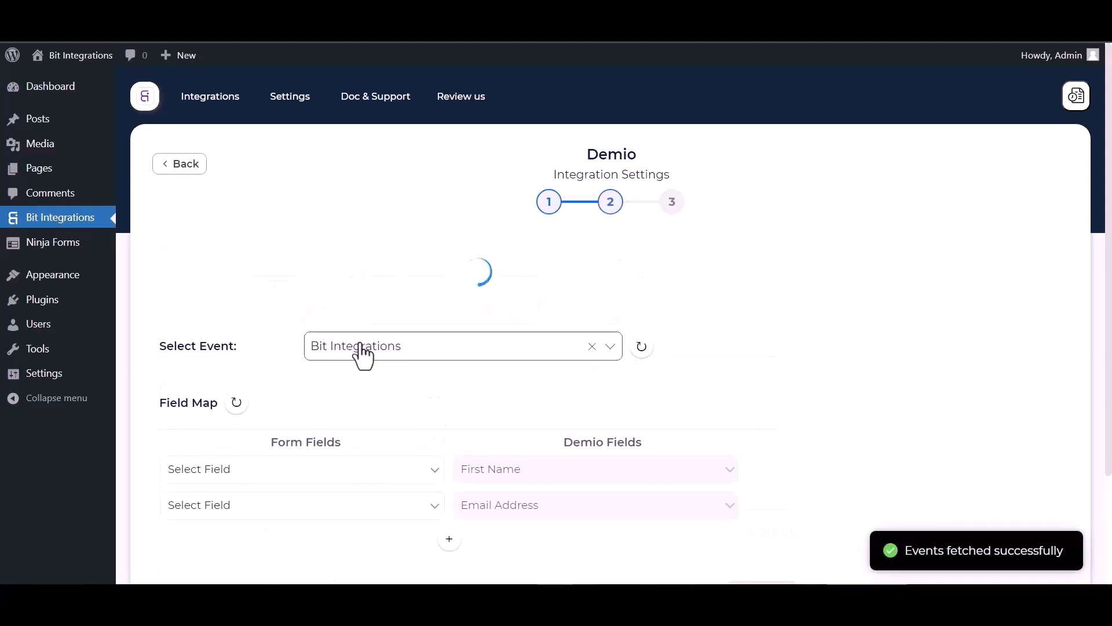
pyautogui.scroll(-2, 368, 261)
pyautogui.click(340, 219)
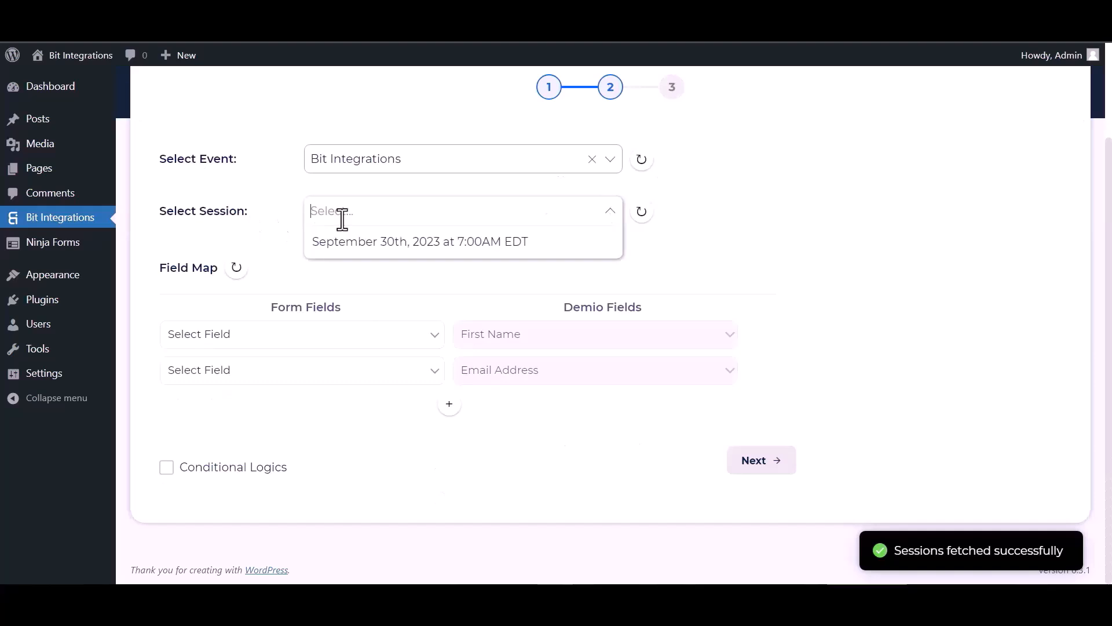
pyautogui.click(370, 242)
# Map the form's First Name, Email and Last Name to Demio's matching fields.
pyautogui.click(347, 342)
pyautogui.click(234, 384)
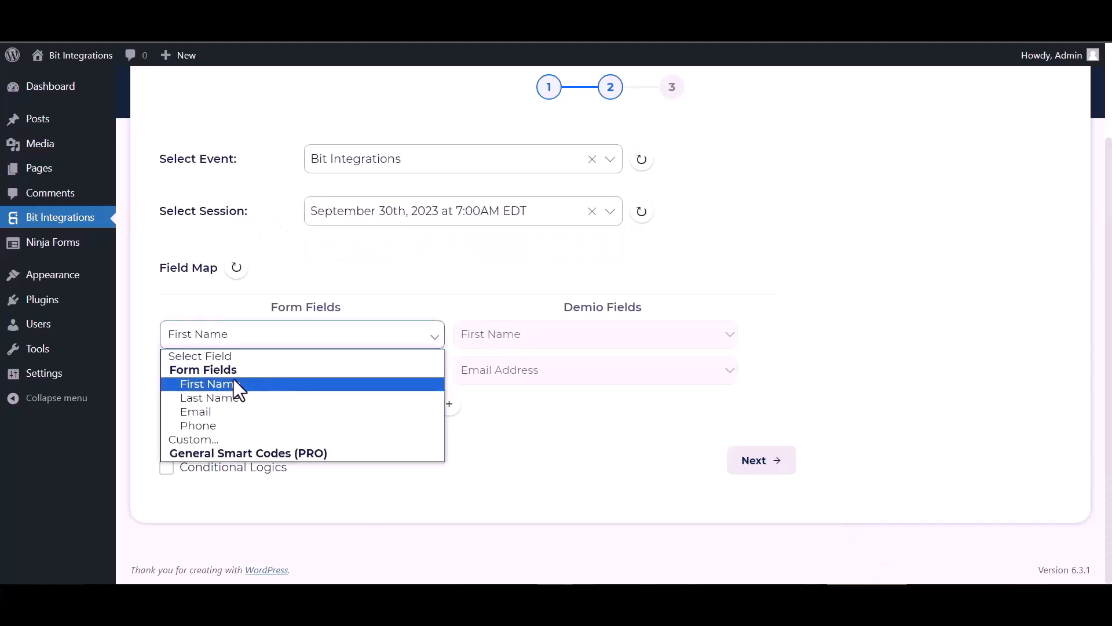
pyautogui.click(278, 376)
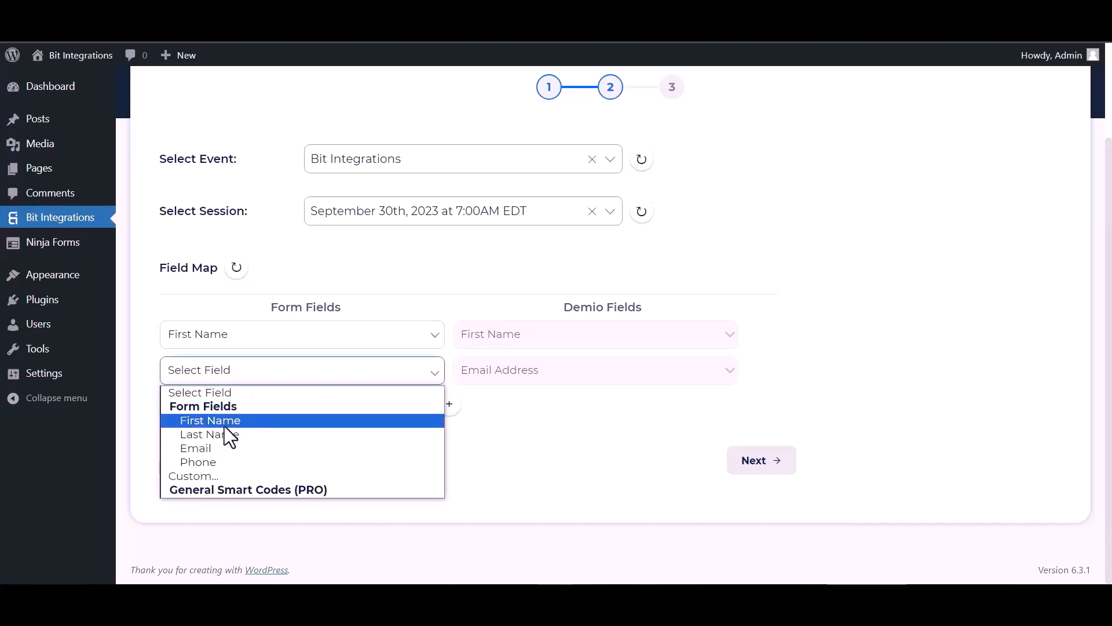
pyautogui.click(212, 449)
pyautogui.click(449, 403)
pyautogui.click(488, 408)
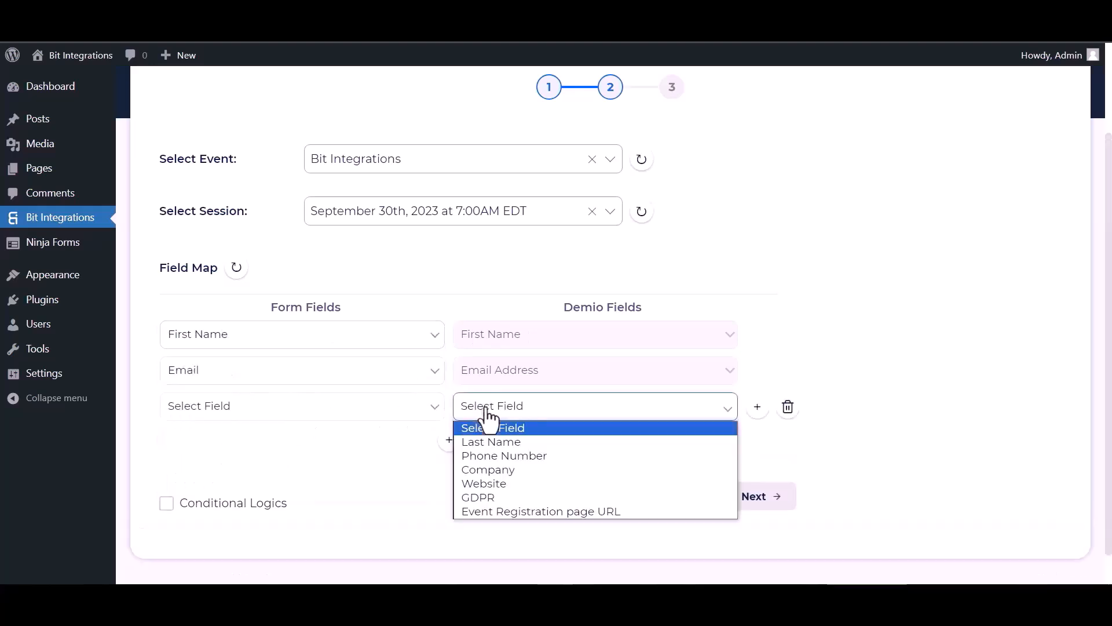
pyautogui.click(491, 443)
pyautogui.click(338, 413)
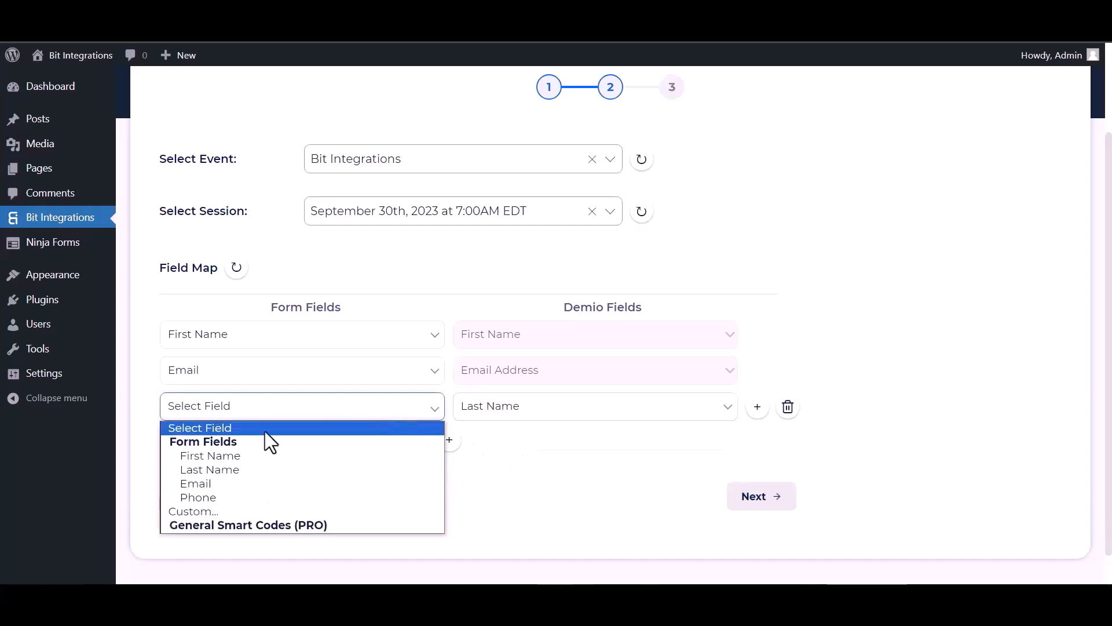
pyautogui.click(226, 469)
# Add a fourth mapping row linking the form's Phone to Demio's Phone Number.
pyautogui.scroll(-1, 461, 421)
pyautogui.click(449, 404)
pyautogui.click(462, 416)
pyautogui.click(491, 455)
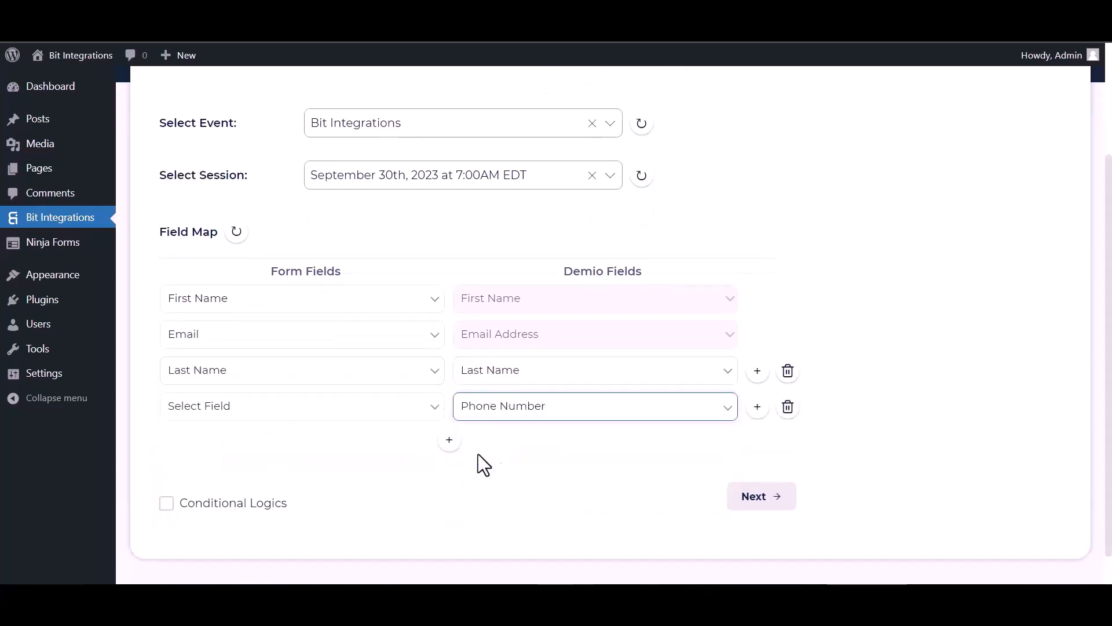
pyautogui.click(310, 413)
pyautogui.click(220, 498)
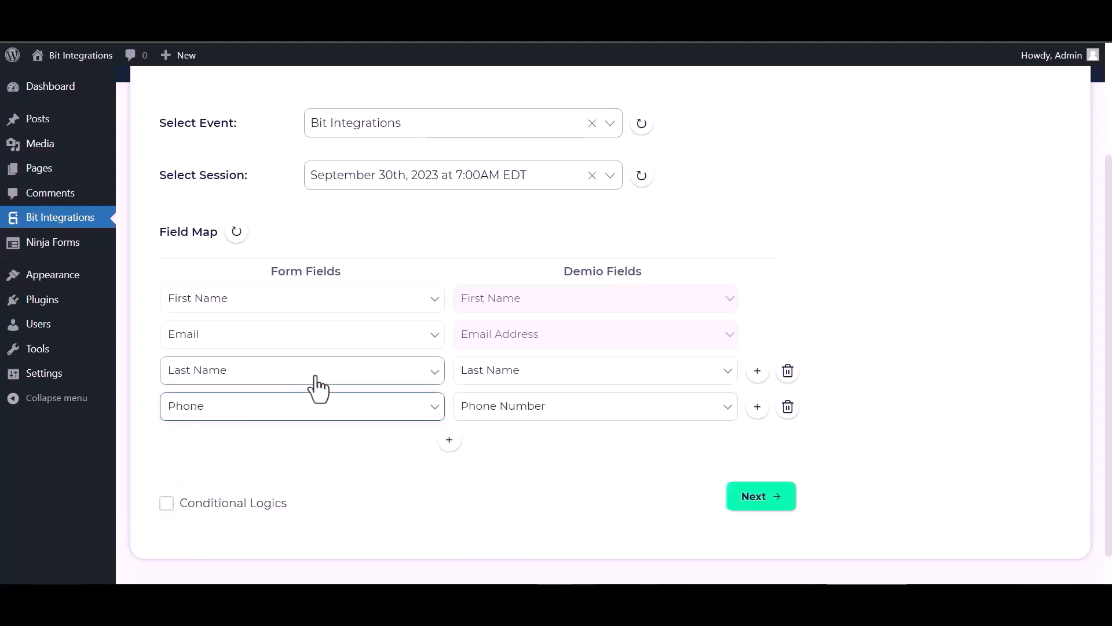
pyautogui.scroll(-1, 308, 394)
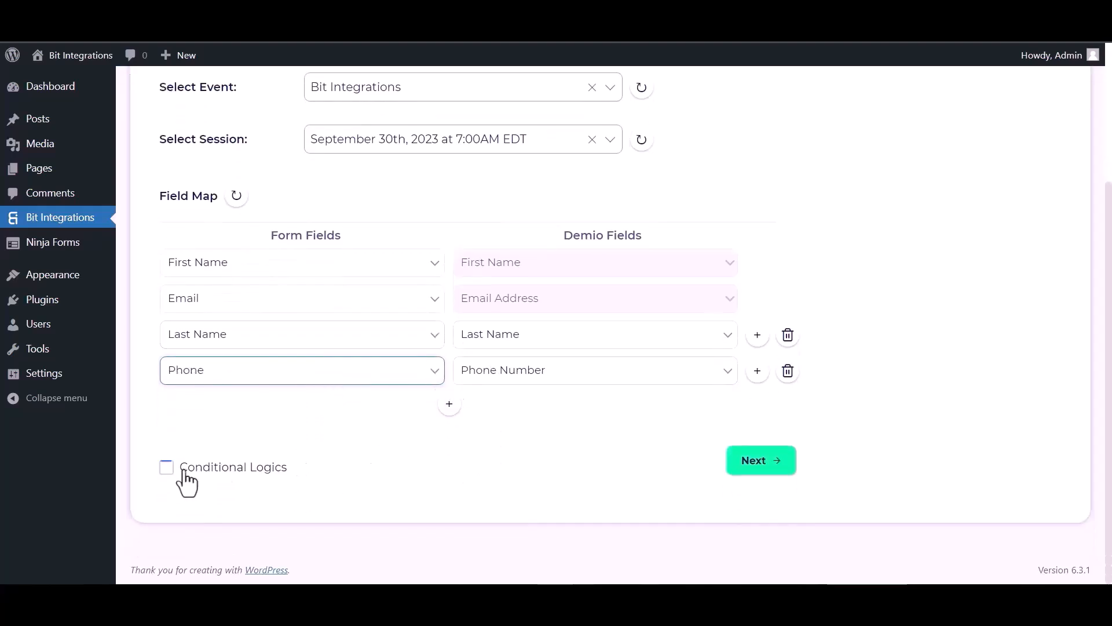
# Leave conditional logic disabled and Finish & Save the Demio integration.
pyautogui.click(167, 467)
pyautogui.scroll(-4, 269, 443)
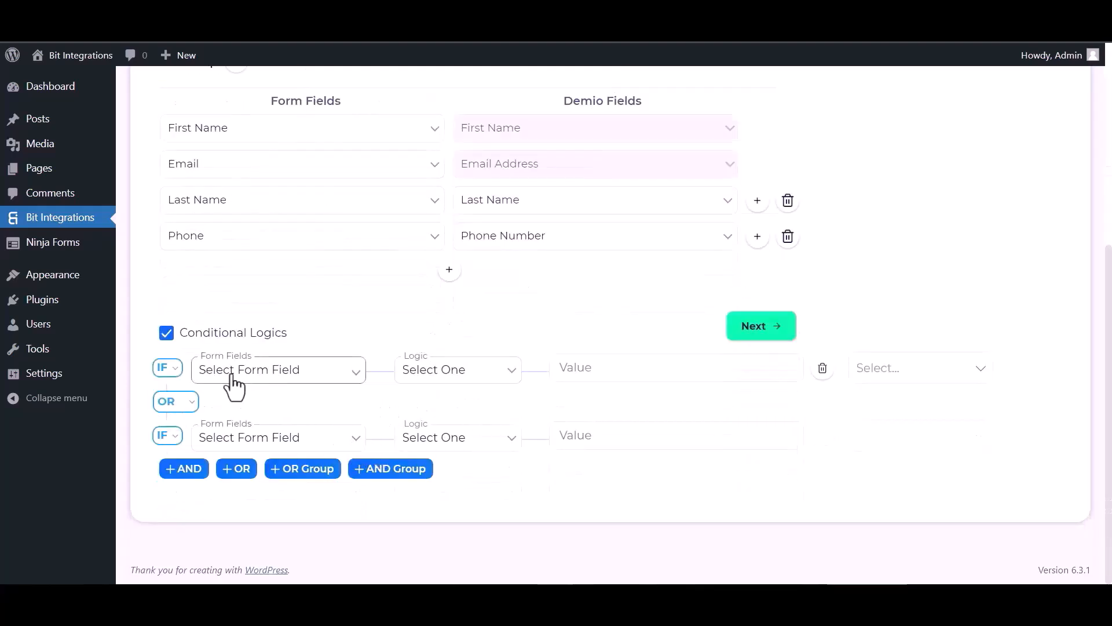
pyautogui.click(168, 336)
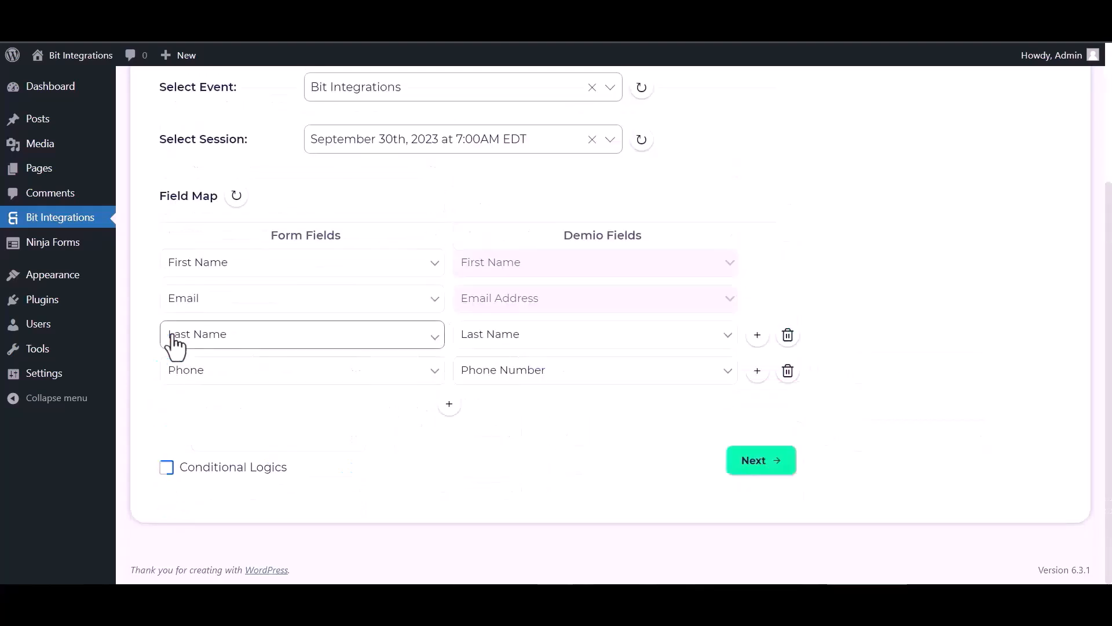
pyautogui.click(762, 461)
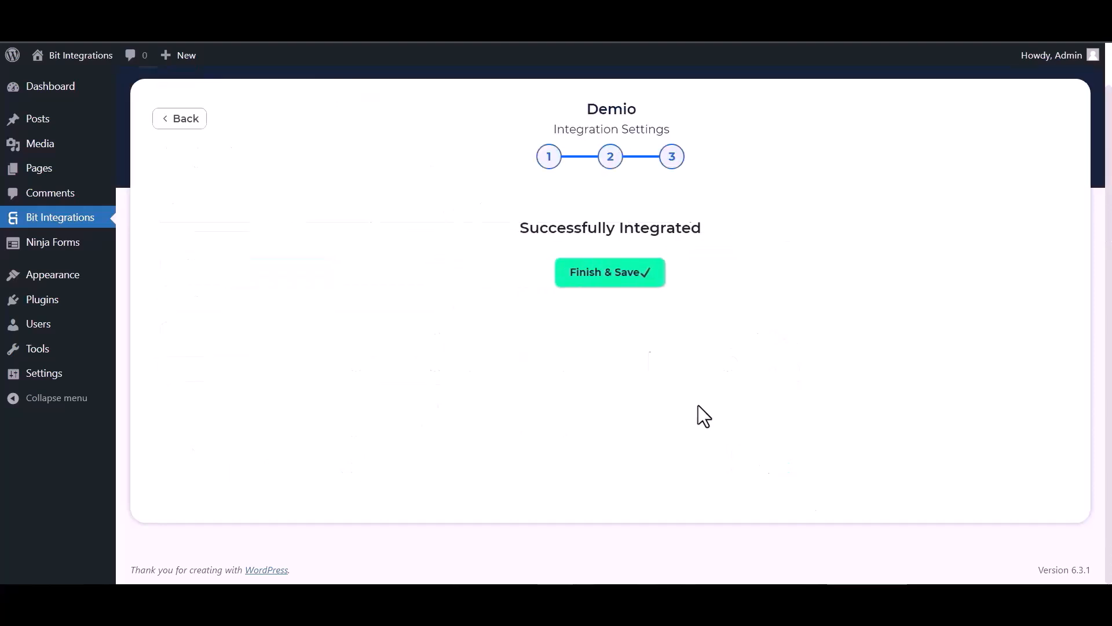
pyautogui.click(621, 281)
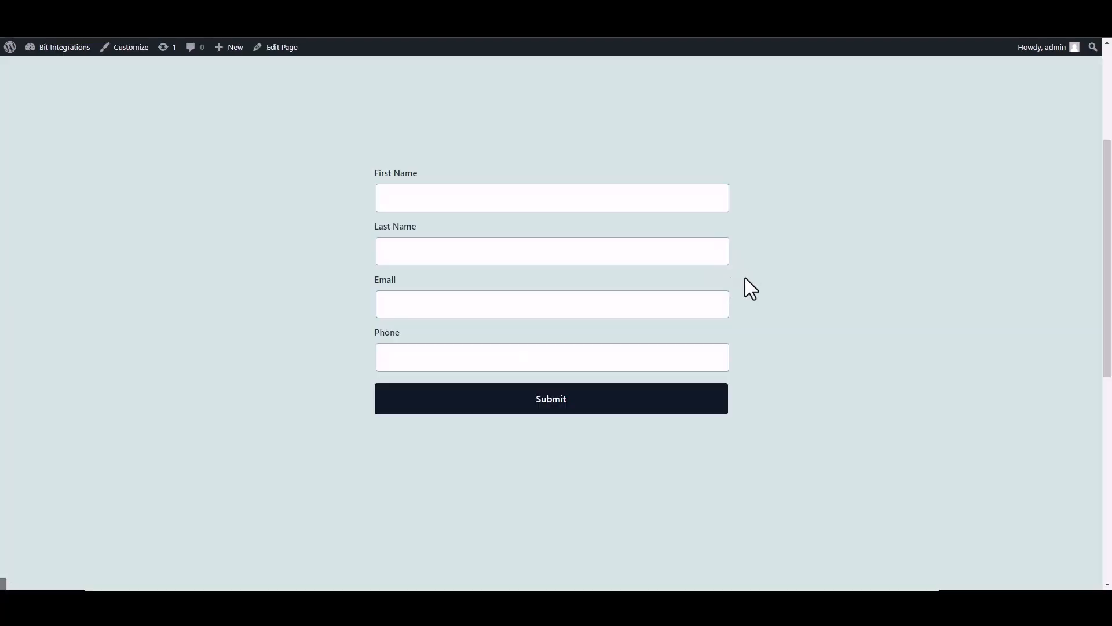
# Submit the form with first name 'Bit', last name 'Integrations', a support e-mail and phone number.
pyautogui.click(494, 197)
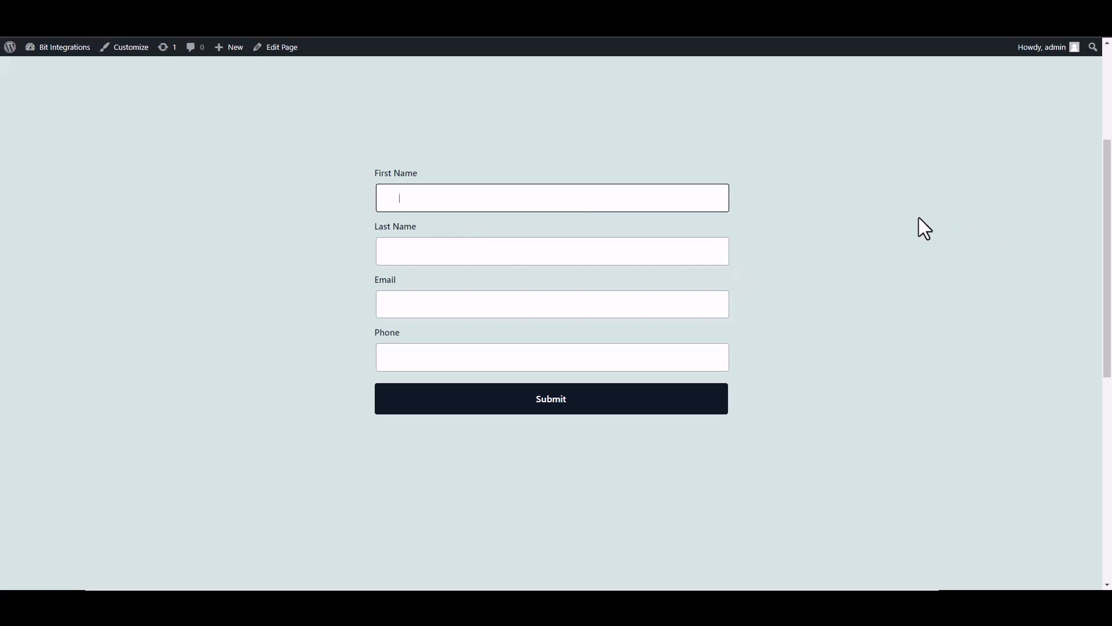
pyautogui.write('Bit')
pyautogui.click(690, 255)
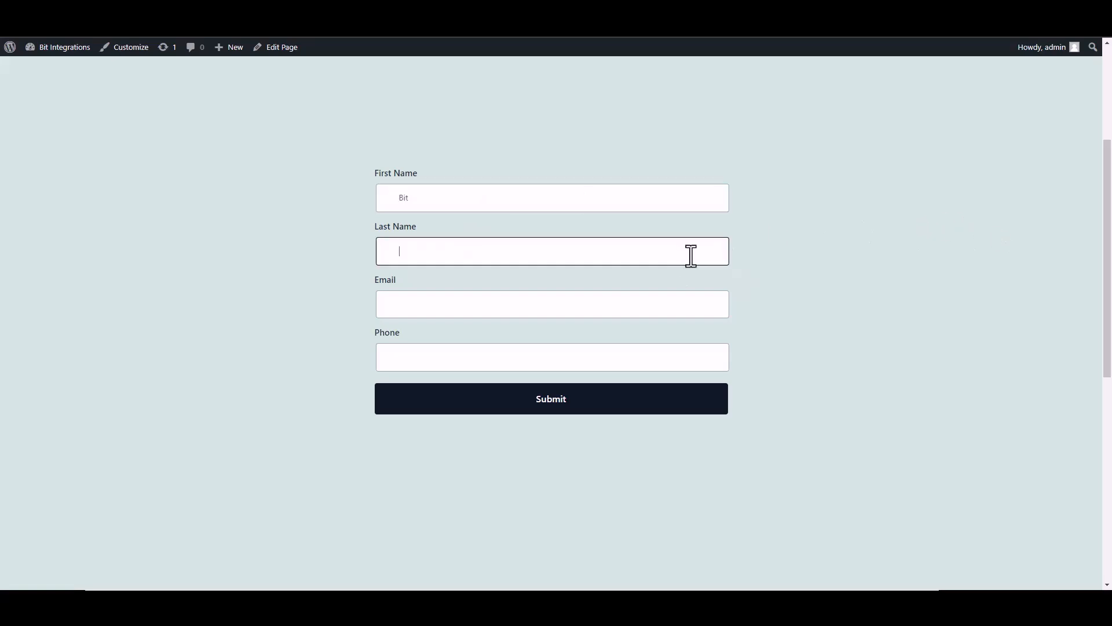
pyautogui.write('Integrations')
pyautogui.click(653, 300)
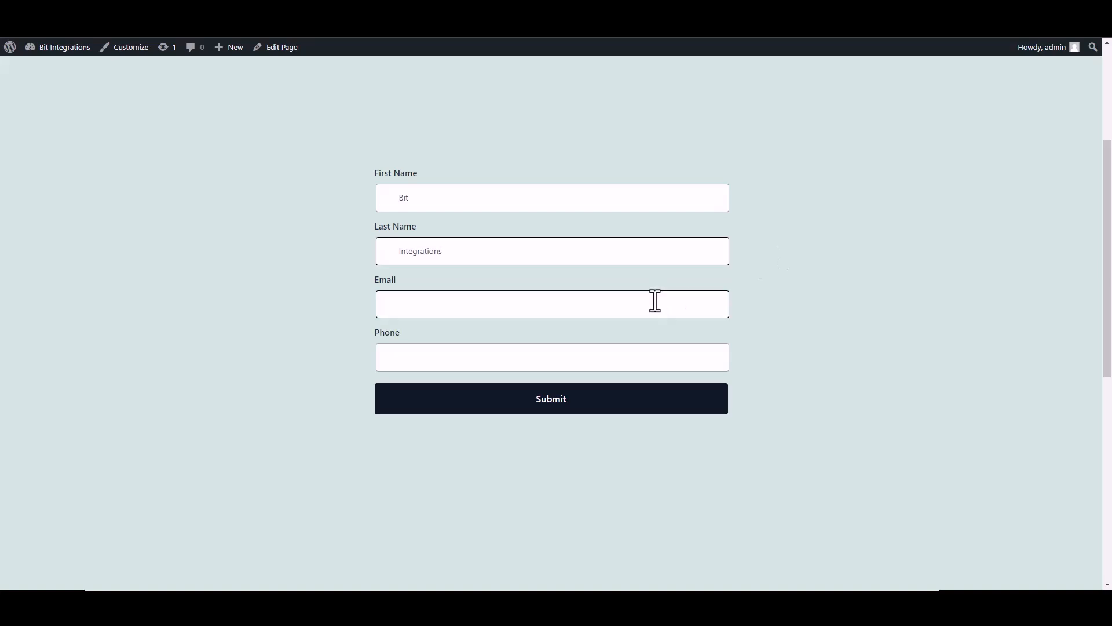
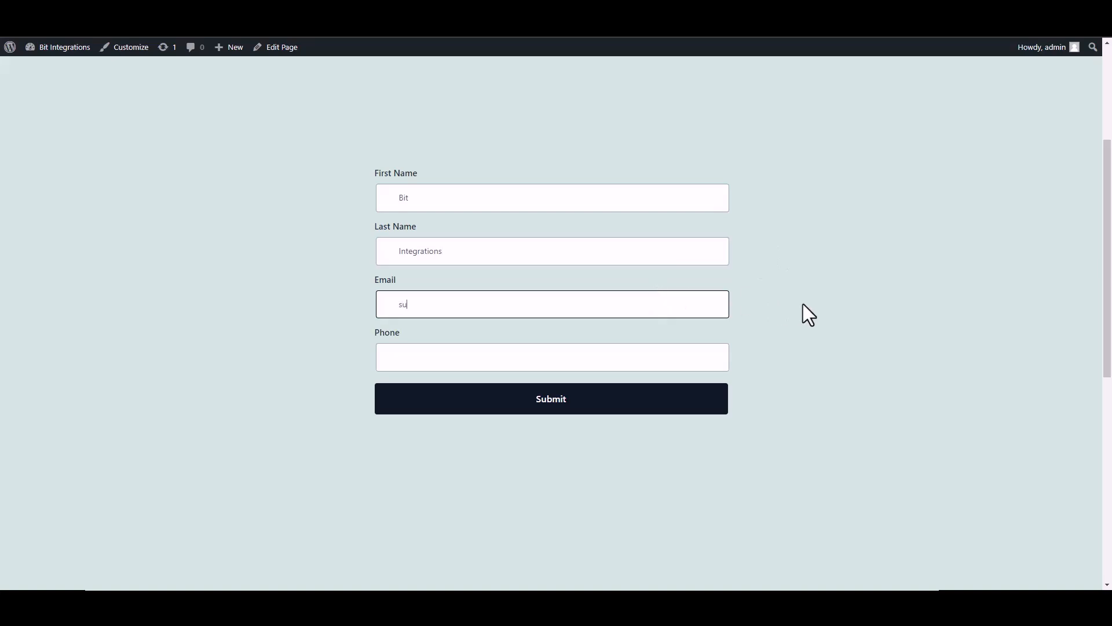
pyautogui.click(697, 356)
pyautogui.write('4444')
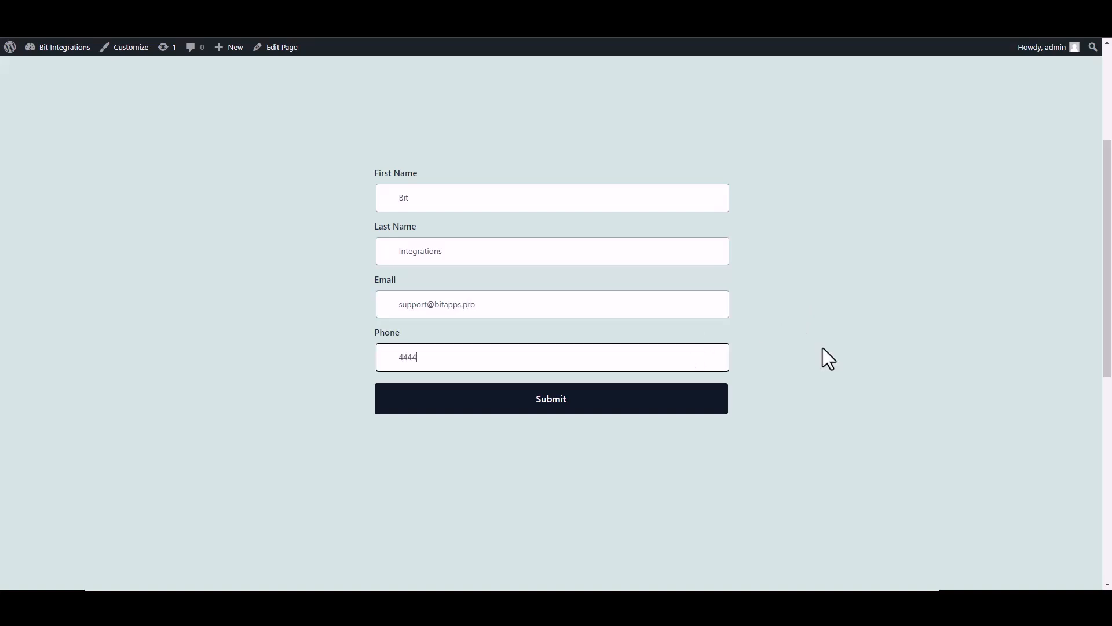
pyautogui.write('55666')
pyautogui.click(704, 408)
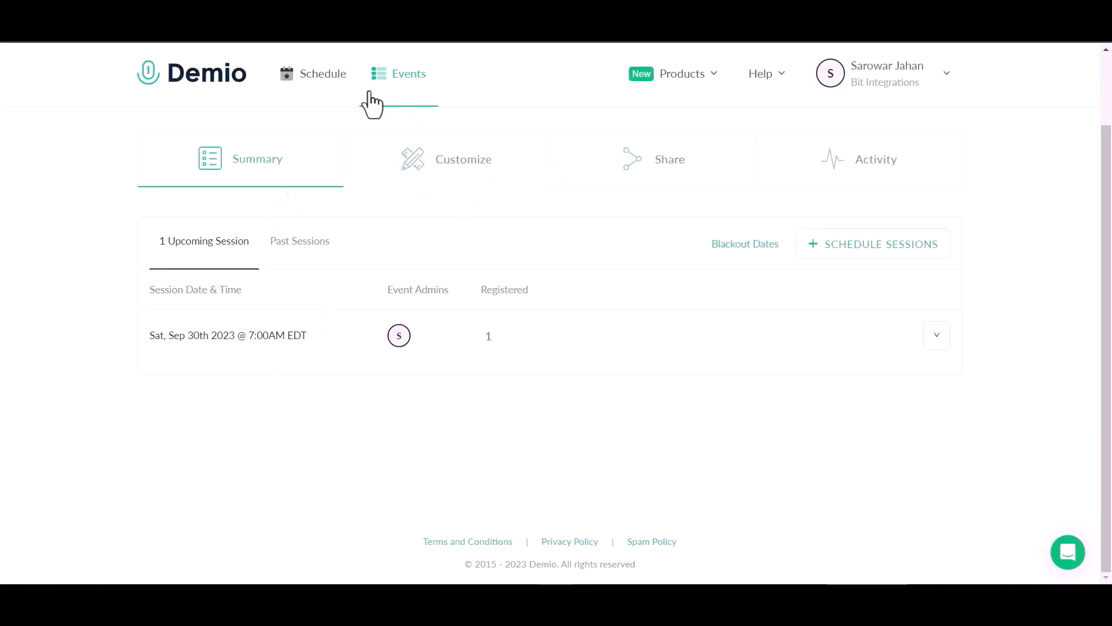
# Reload the Demio event, open the Sept 30 session's People list and view registrant Bit's details.
pyautogui.click(69, 41)
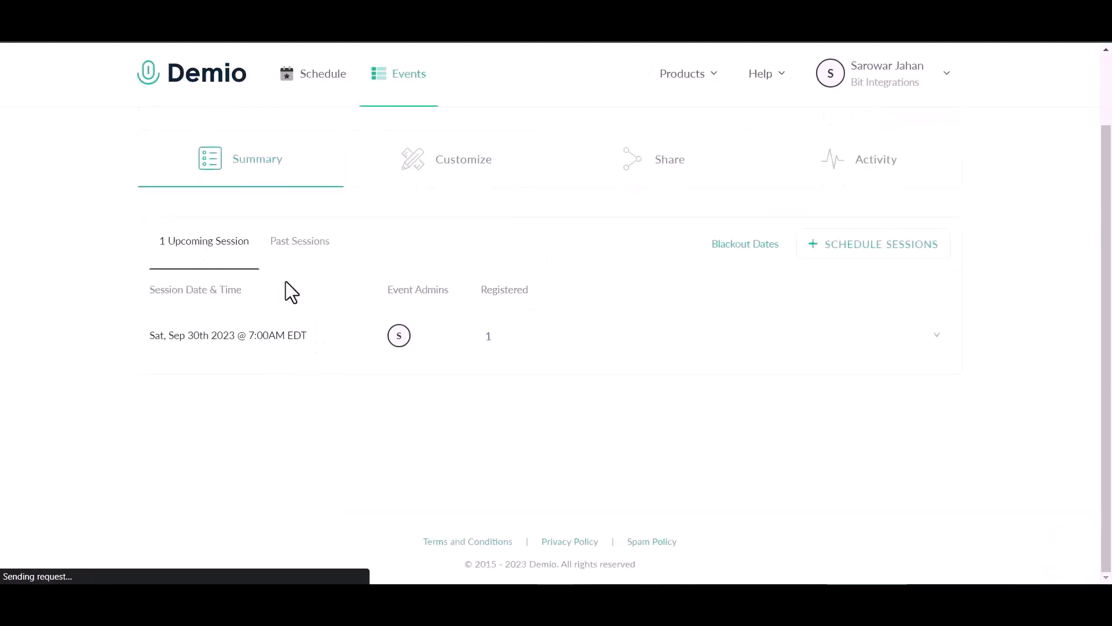
pyautogui.click(273, 335)
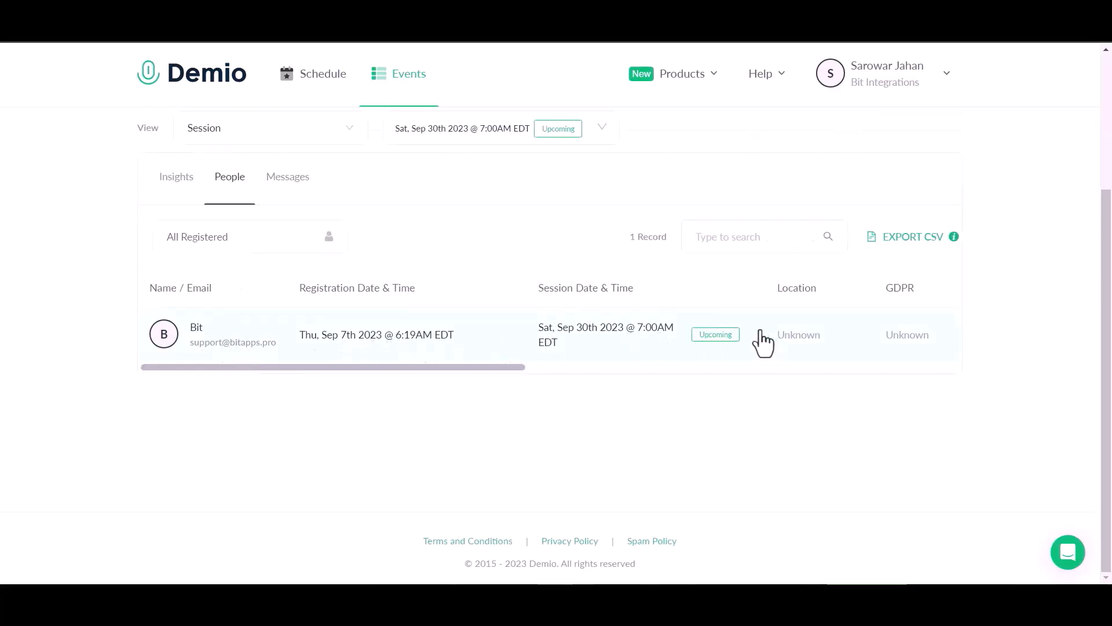
pyautogui.click(206, 344)
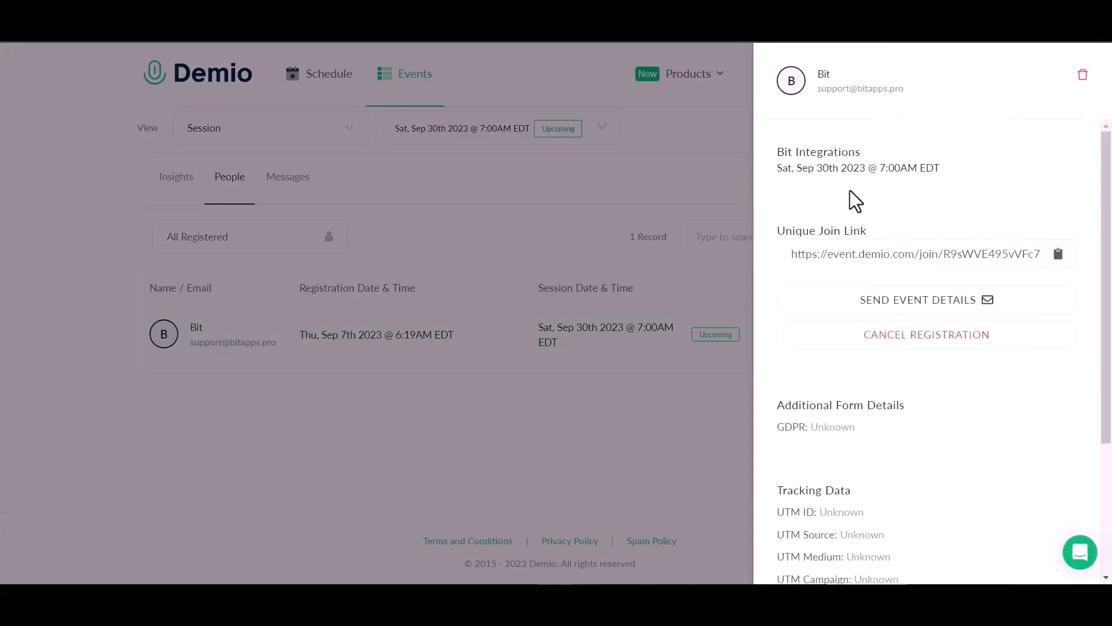
pyautogui.scroll(-1, 865, 341)
pyautogui.scroll(-1, 863, 341)
pyautogui.scroll(1, 864, 340)
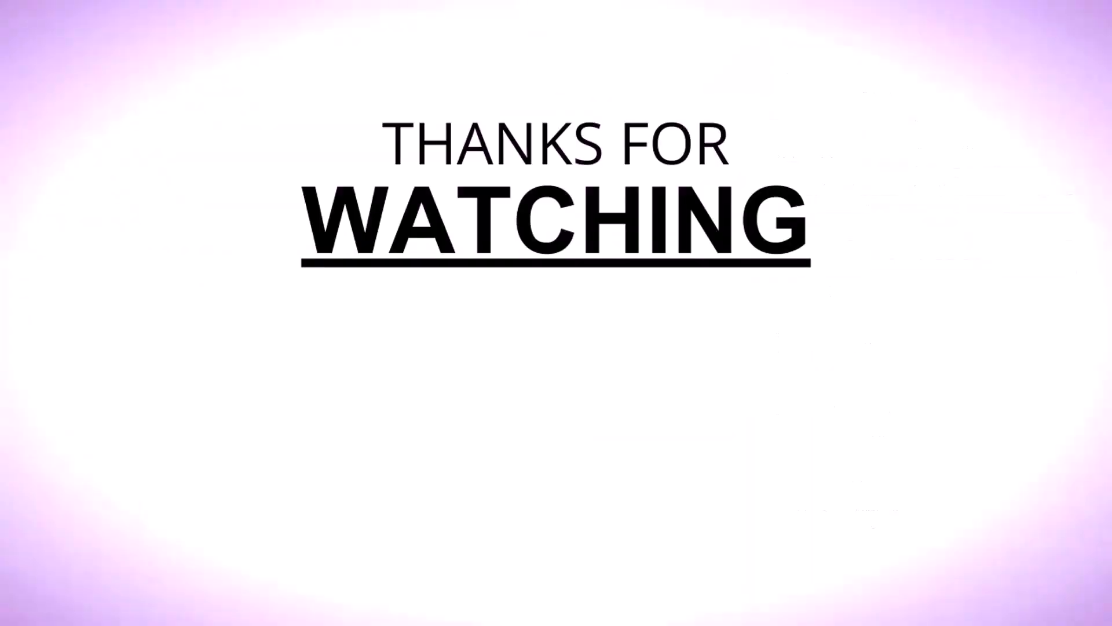